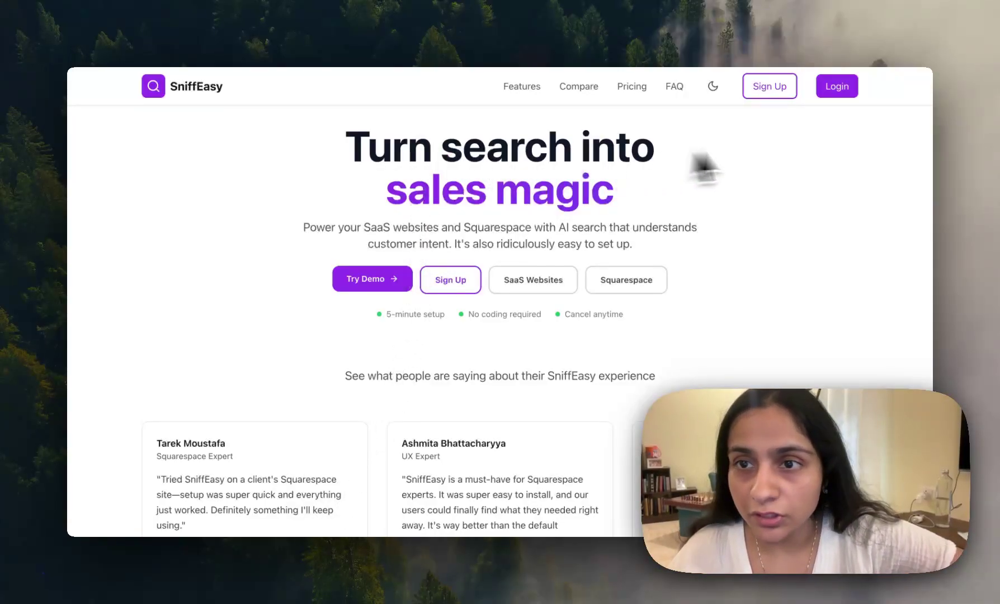
- Log in to SniffEasy with the saved credentials and start a new Squarespace search widget
{"action": "left_click", "coordinate": [825, 95]}
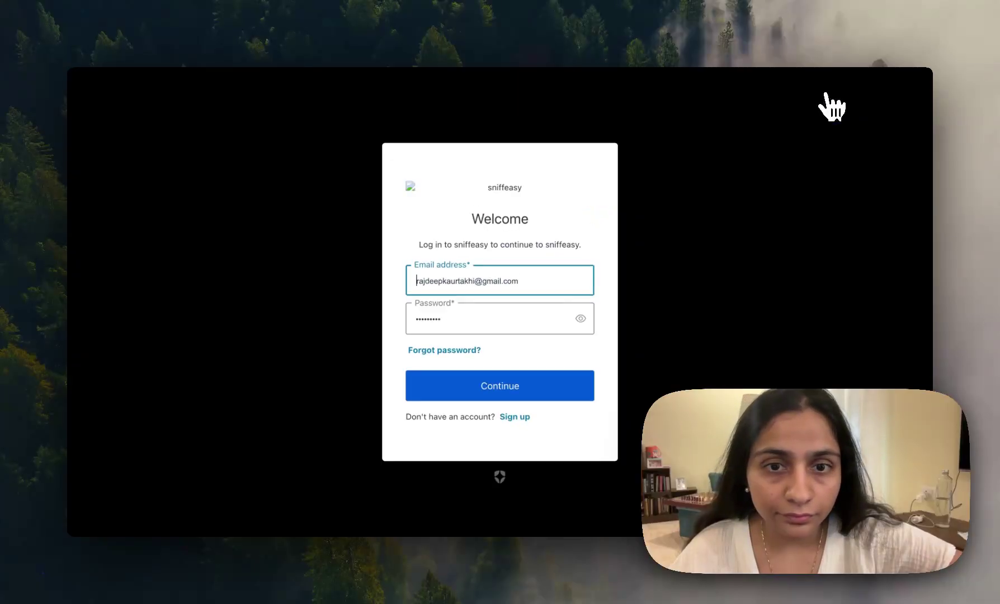
{"action": "left_click", "coordinate": [455, 387]}
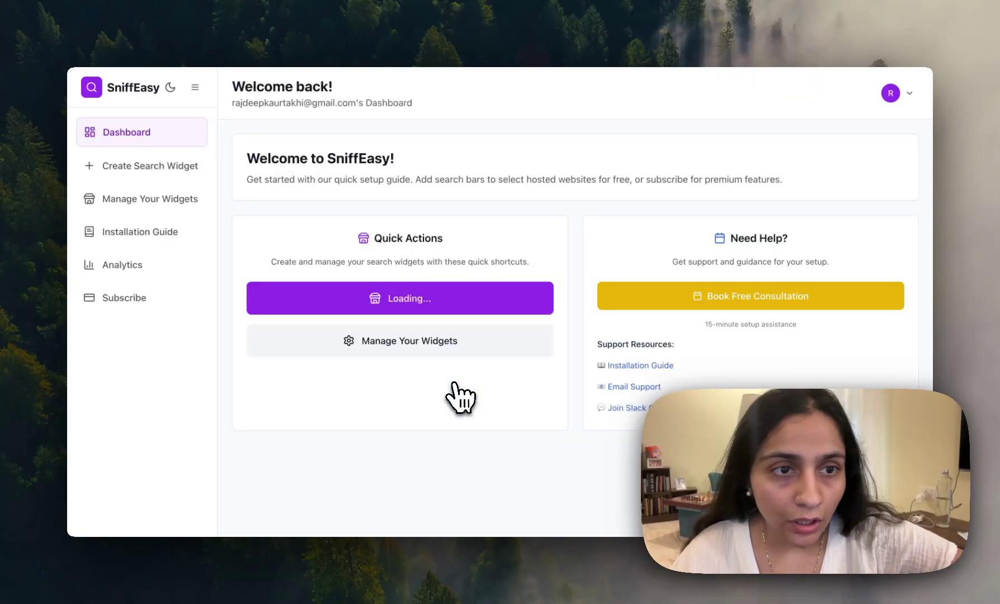
{"action": "left_click", "coordinate": [175, 168]}
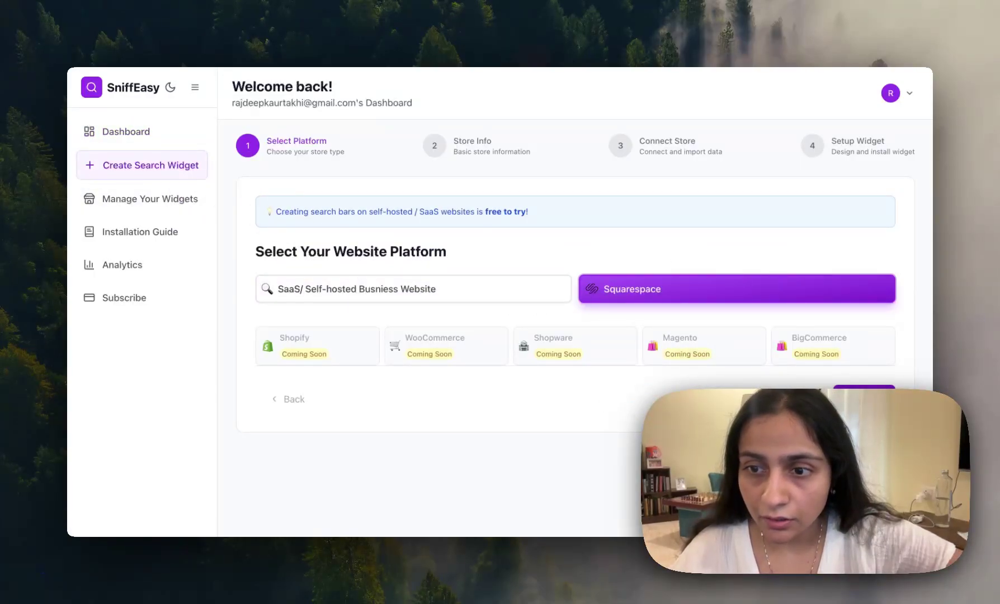
{"action": "left_click", "coordinate": [864, 394]}
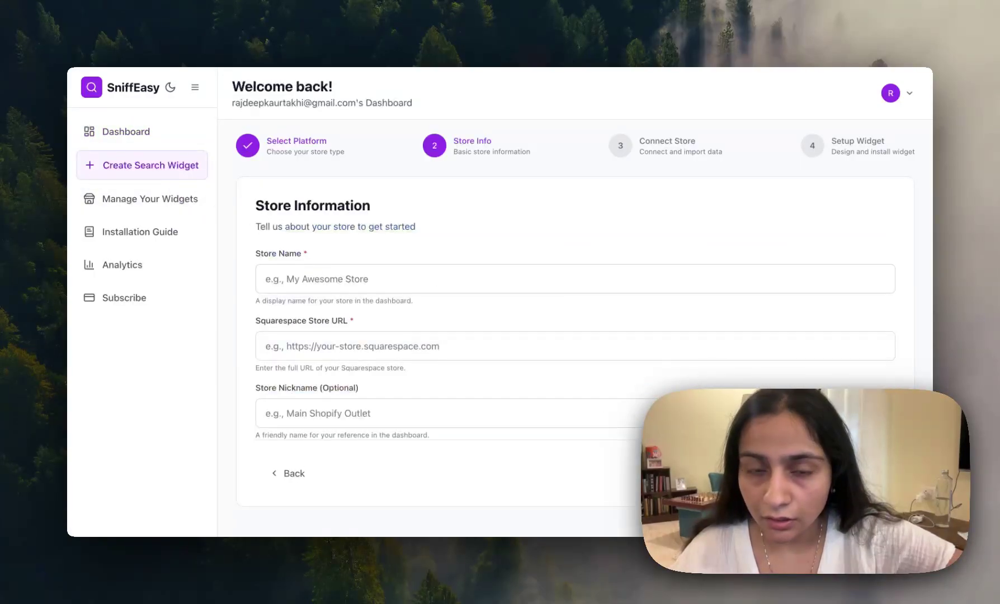
{"action": "left_click", "coordinate": [277, 285]}
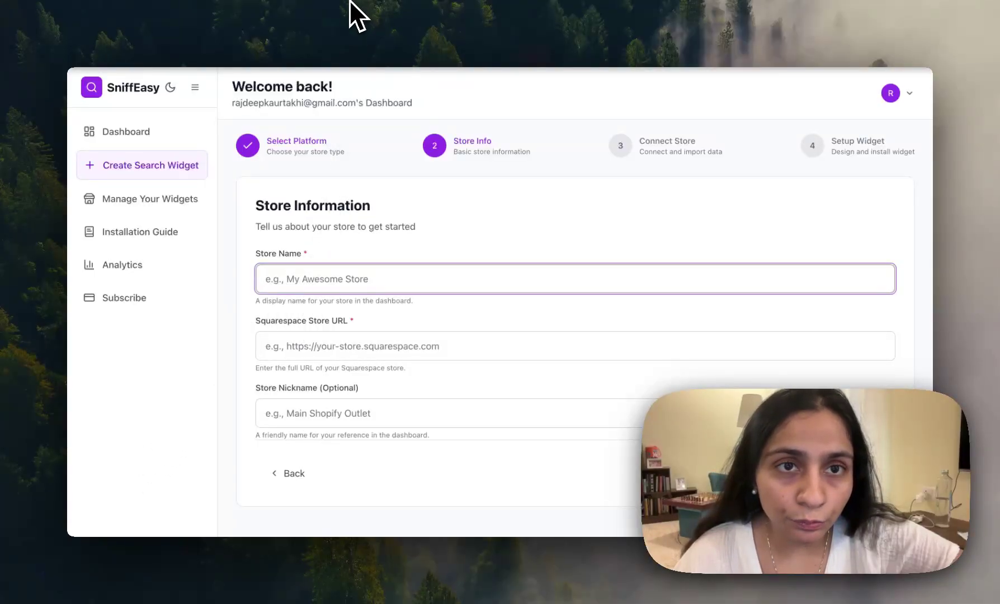
{"action": "key", "text": "ctrl+Tab"}
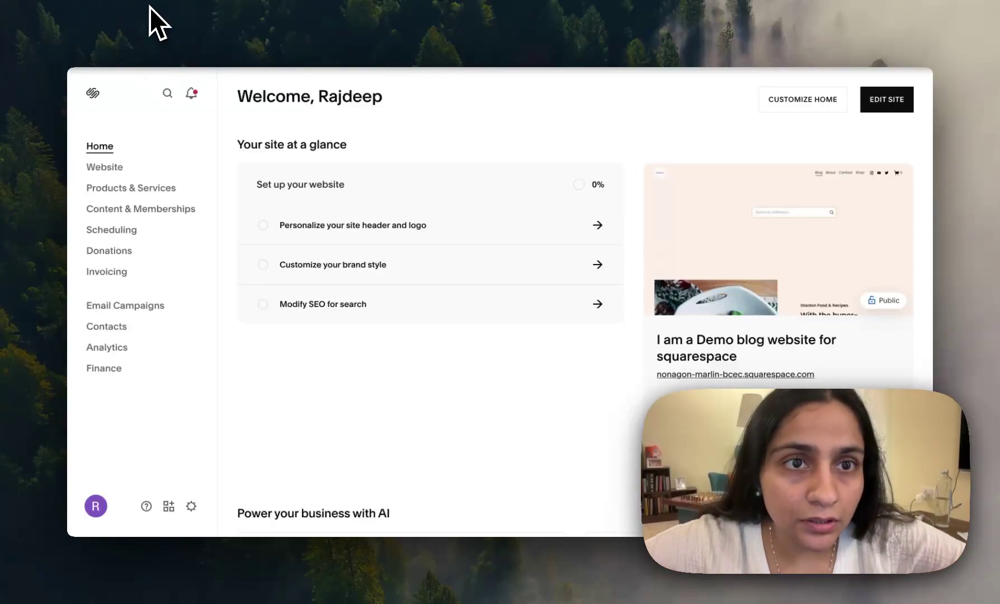
{"action": "key", "text": "ctrl+Tab"}
{"action": "left_click", "coordinate": [322, 342]}
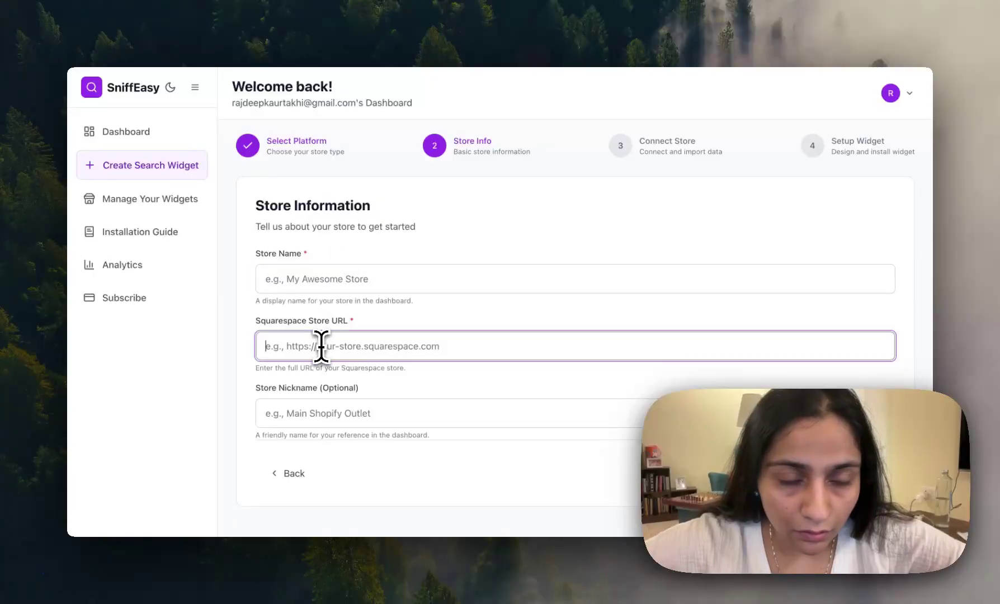
{"action": "type", "text": "https://nonagon-marlin-bcec.squarespace.com/"}
- Copy 'nonagon' into Store Name, remove the URL's trailing slash, and submit
{"action": "left_click_drag", "start_coordinate": [297, 346], "coordinate": [336, 346]}
{"action": "key", "text": "super+c"}
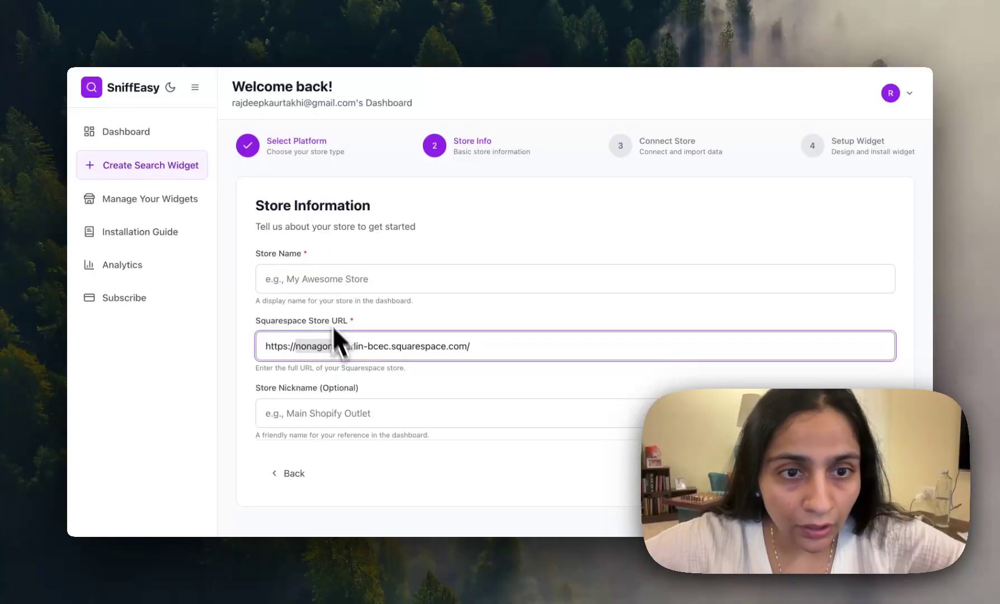
{"action": "left_click", "coordinate": [317, 280]}
{"action": "key", "text": "super+v"}
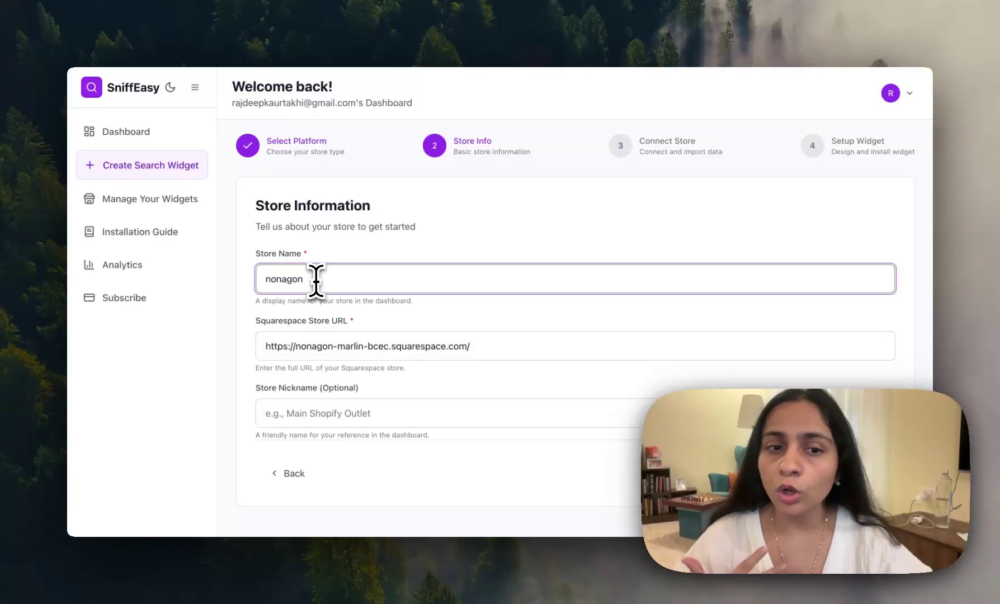
{"action": "left_click", "coordinate": [501, 345]}
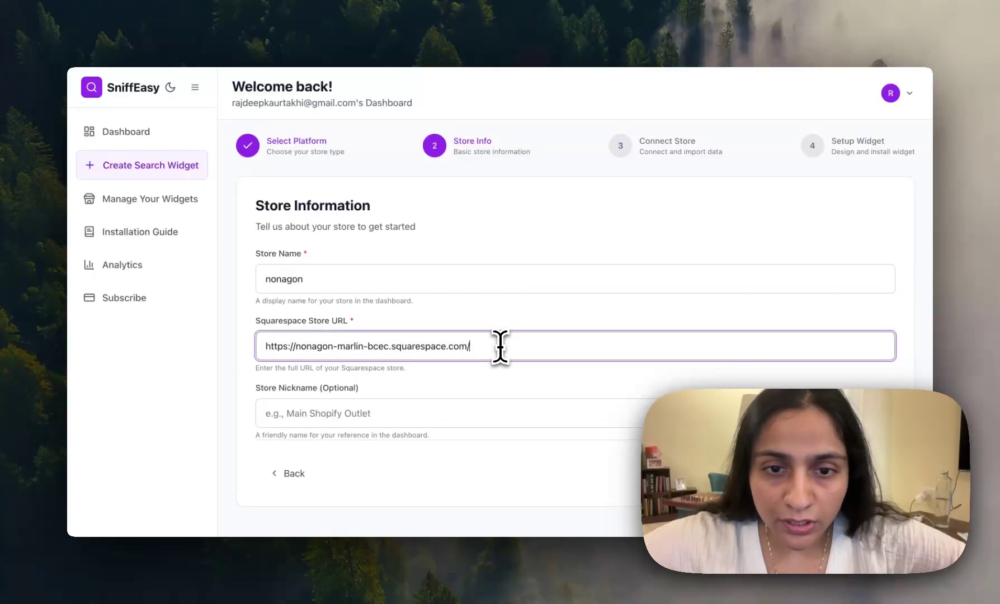
{"action": "key", "text": "BackSpace"}
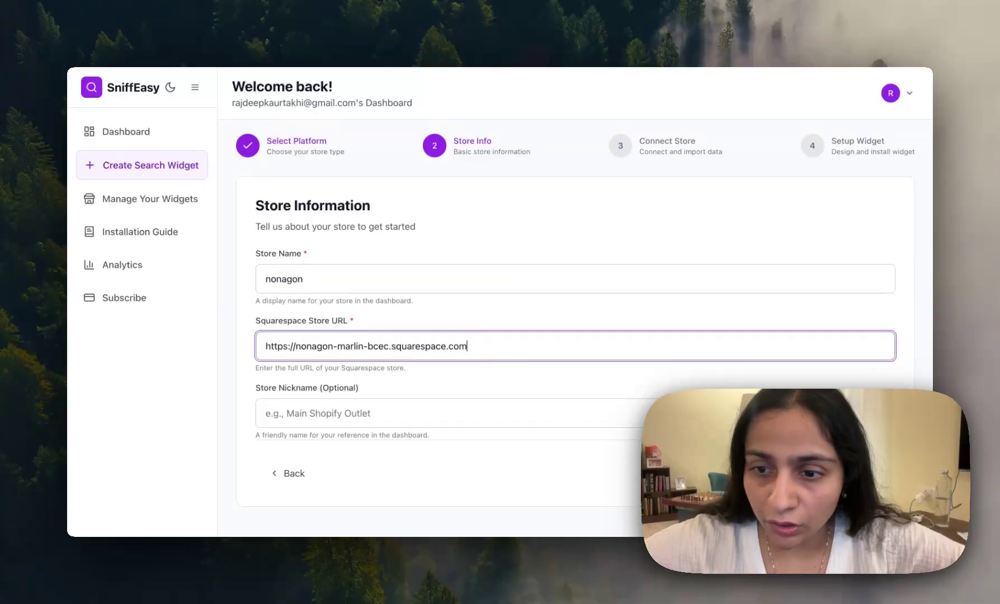
{"action": "key", "text": "Return"}
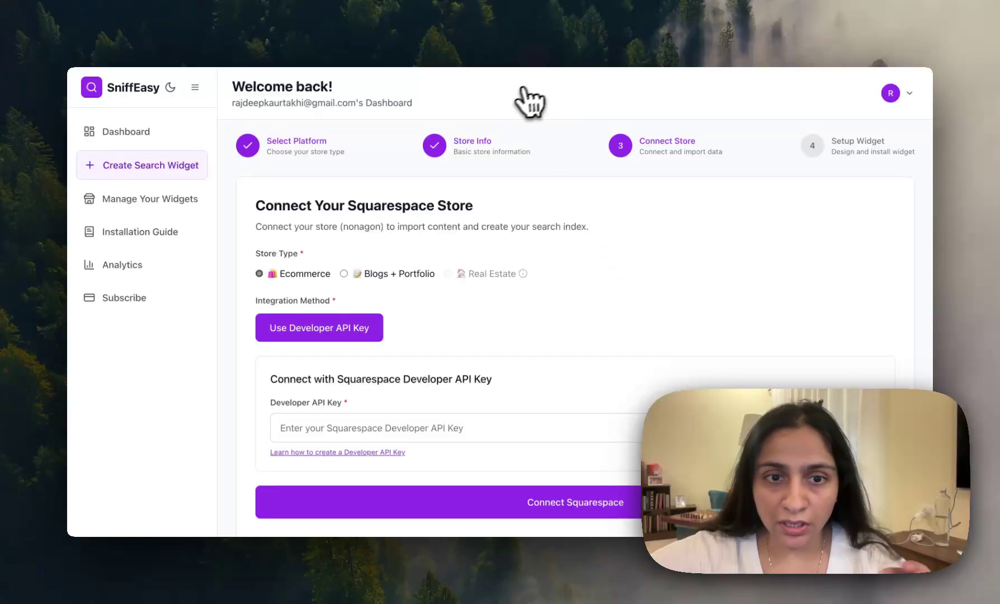
- Set the store type to Blogs + Portfolio and search type to Content Search + Products Search
{"action": "left_click", "coordinate": [424, 272]}
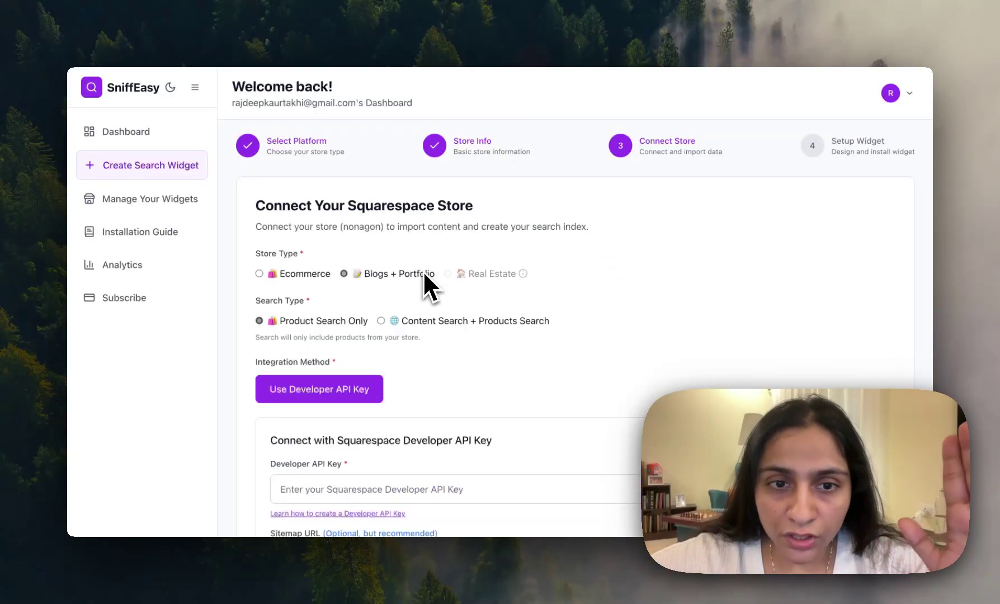
{"action": "triple_click", "coordinate": [285, 299]}
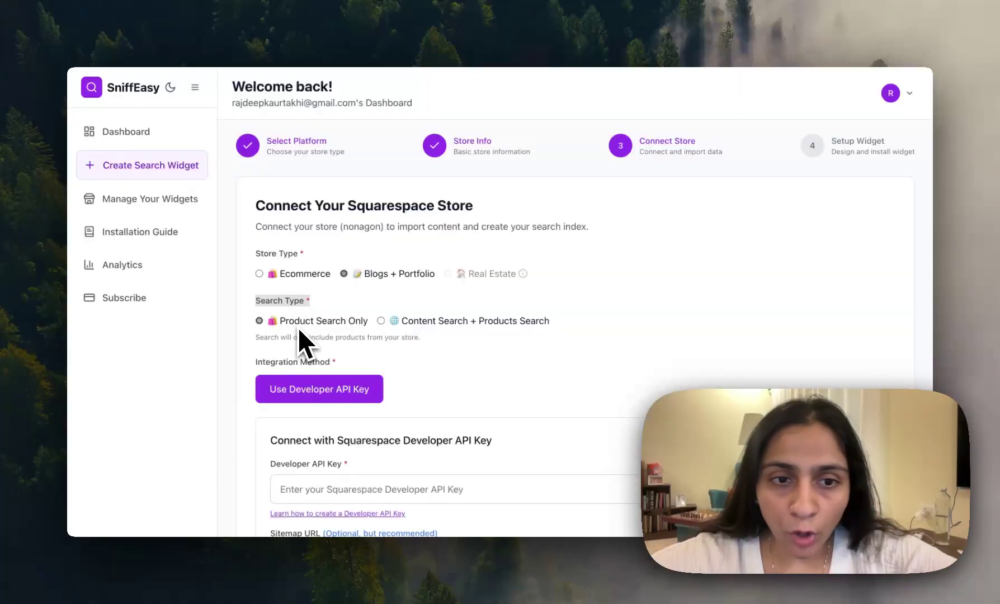
{"action": "left_click", "coordinate": [468, 322]}
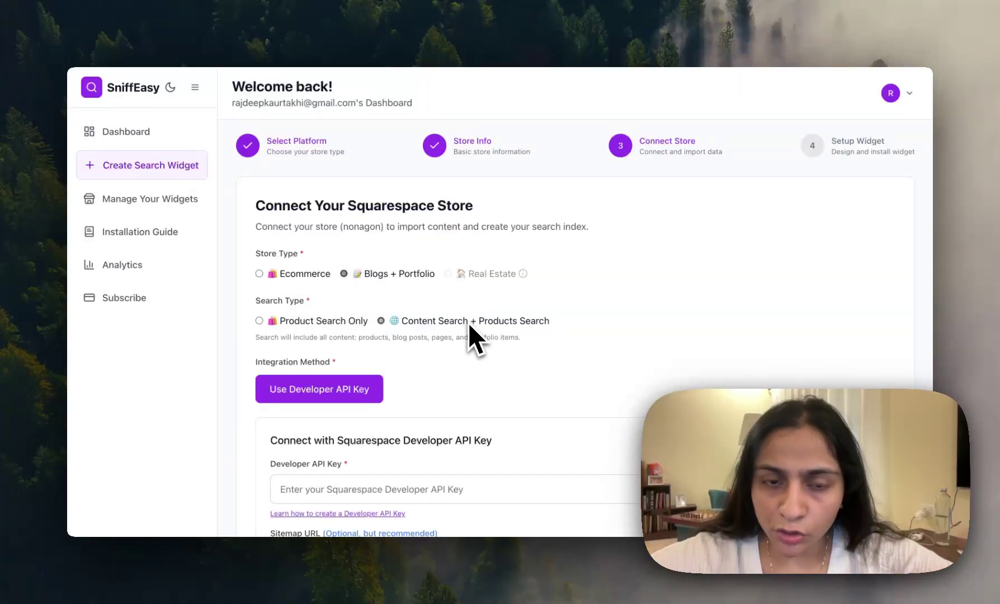
{"action": "scroll", "coordinate": [470, 291], "scroll_direction": "down", "scroll_amount": 1}
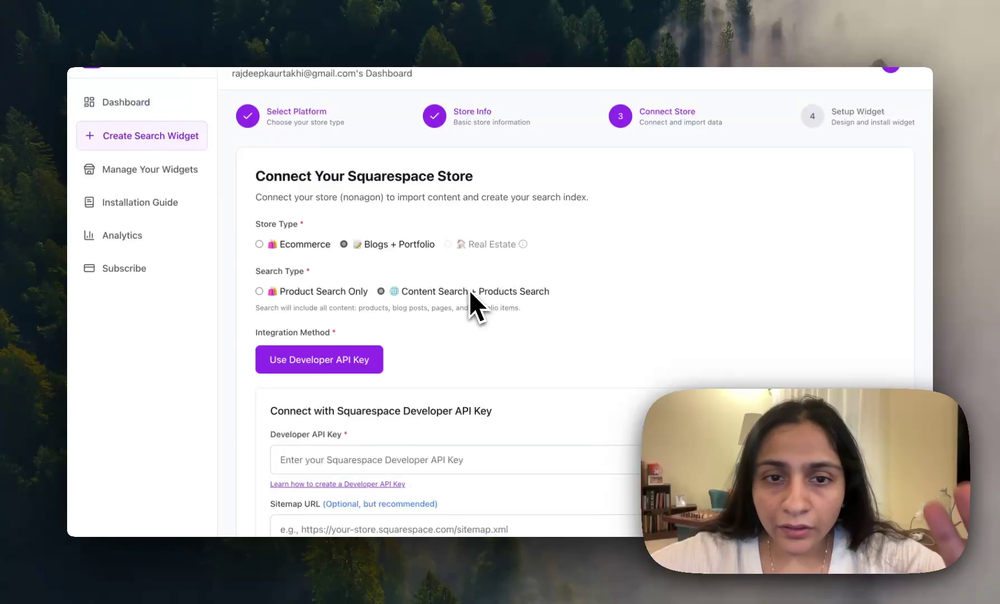
{"action": "scroll", "coordinate": [470, 292], "scroll_direction": "down", "scroll_amount": 3}
{"action": "scroll", "coordinate": [470, 292], "scroll_direction": "down", "scroll_amount": 1}
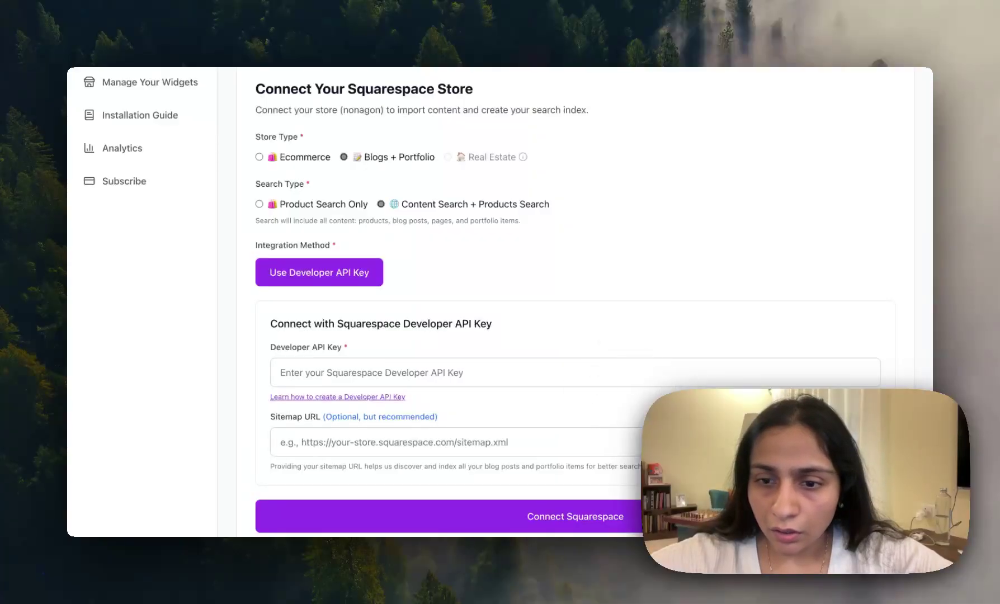
- Paste the Squarespace developer API key into the Developer API Key field
{"action": "left_click", "coordinate": [445, 370]}
{"action": "key", "text": "super+v"}
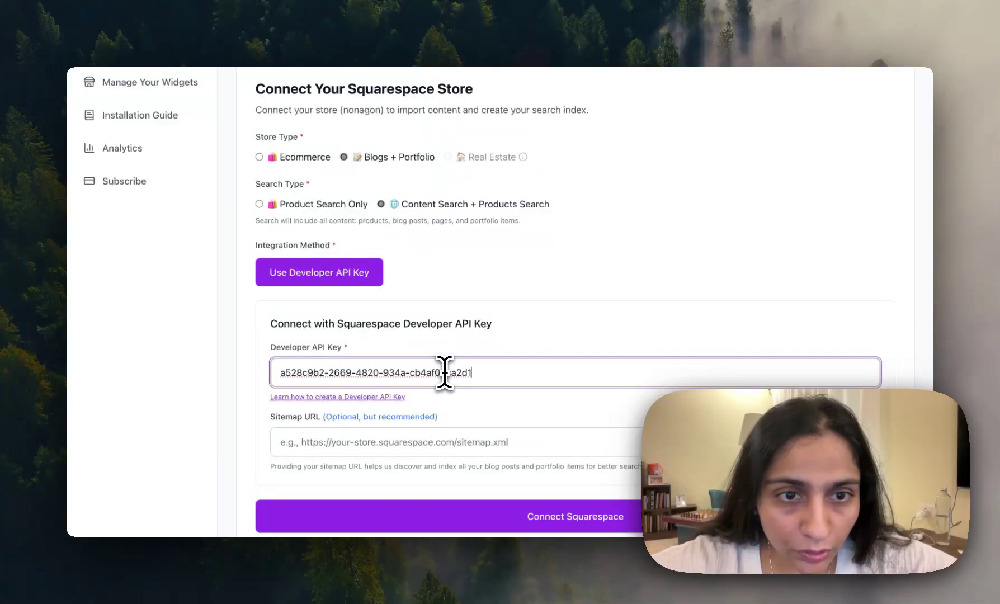
{"action": "left_click", "coordinate": [400, 153]}
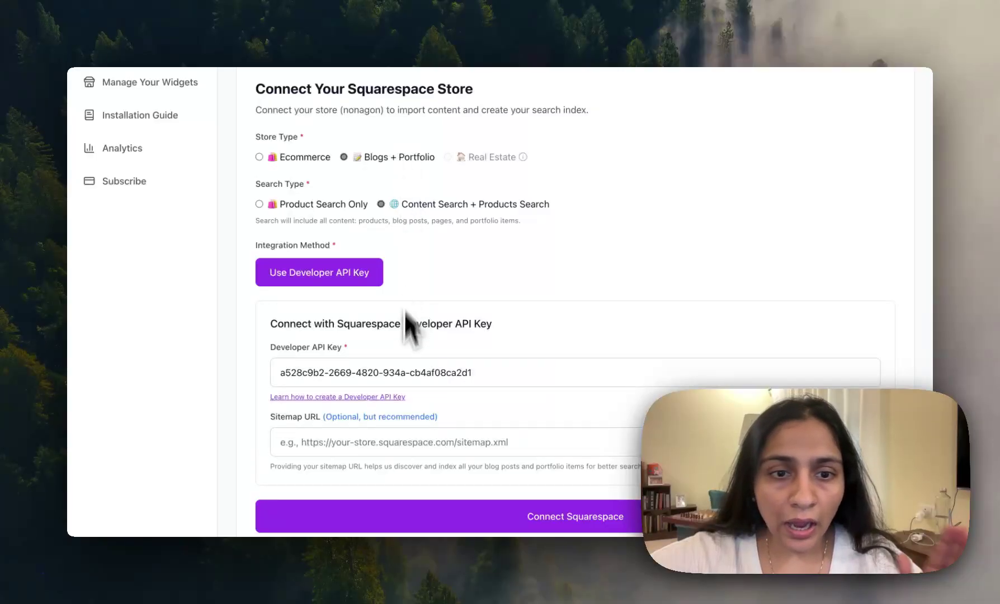
{"action": "scroll", "coordinate": [407, 380], "scroll_direction": "down", "scroll_amount": 2}
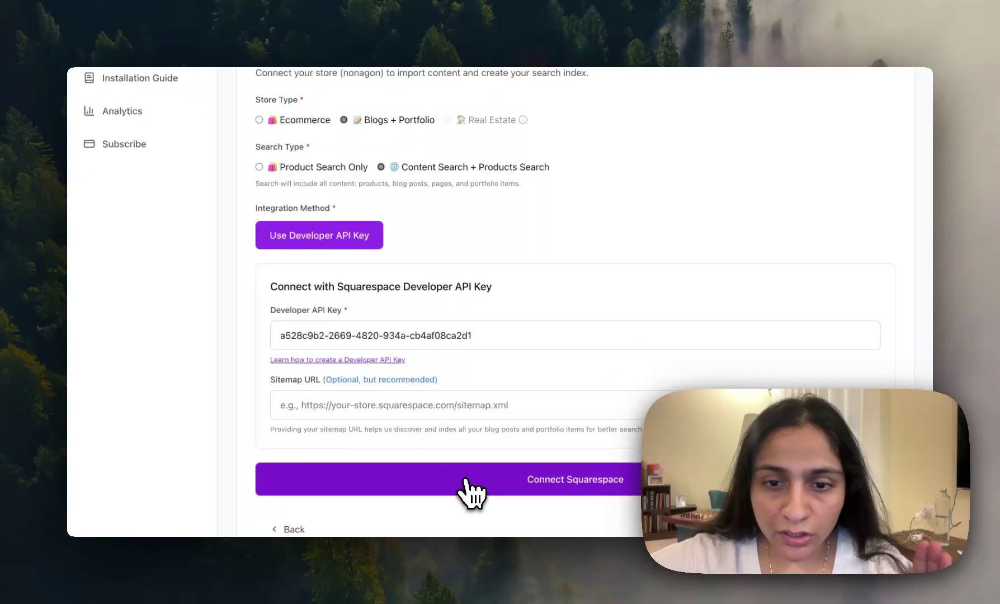
- Connect the nonagon store to generate the embed code and load the store list
{"action": "left_click", "coordinate": [467, 479]}
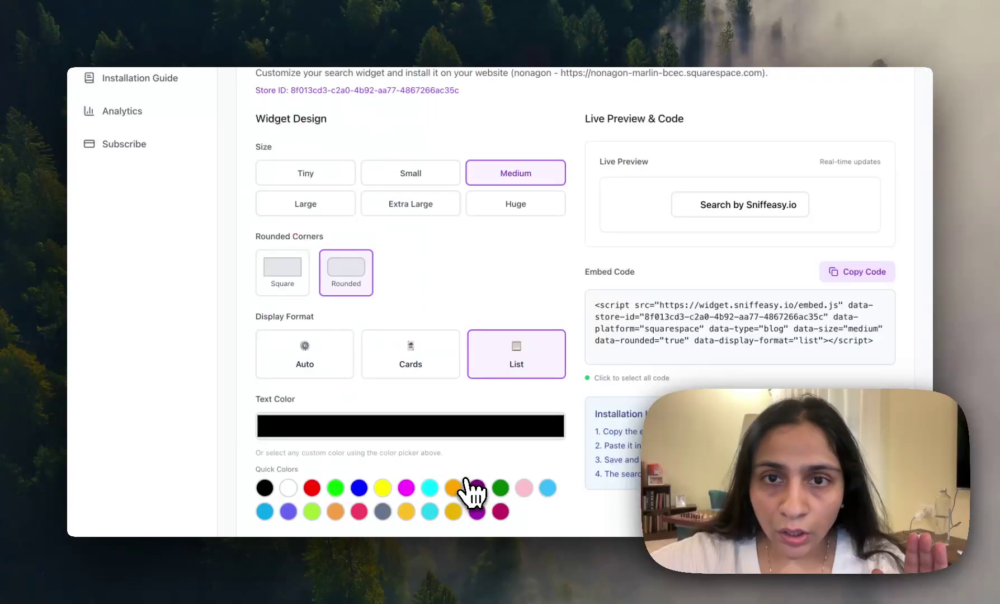
{"action": "scroll", "coordinate": [471, 491], "scroll_direction": "up", "scroll_amount": 5}
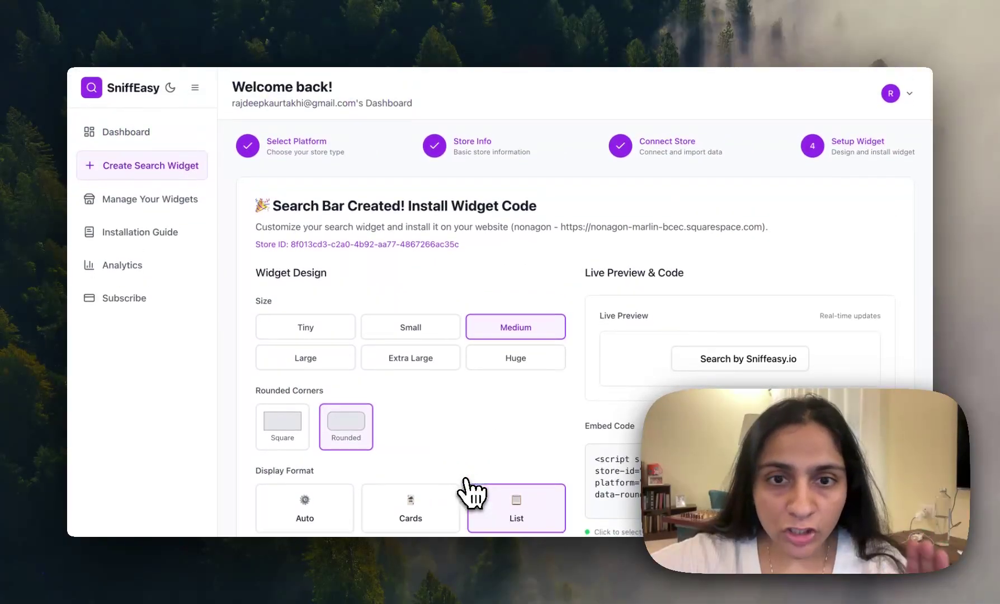
{"action": "scroll", "coordinate": [472, 491], "scroll_direction": "down", "scroll_amount": 3}
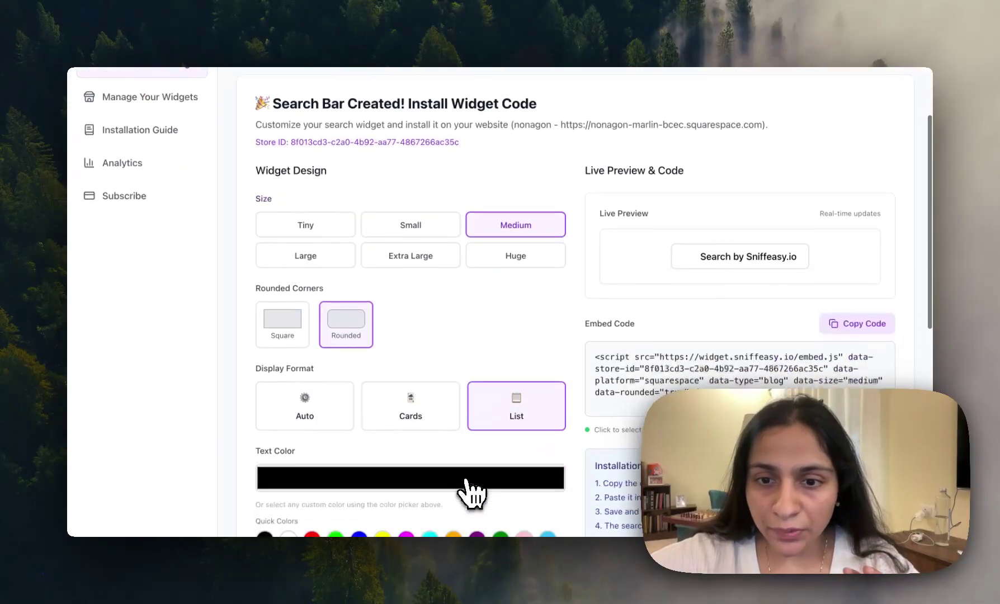
{"action": "scroll", "coordinate": [667, 318], "scroll_direction": "down", "scroll_amount": 6}
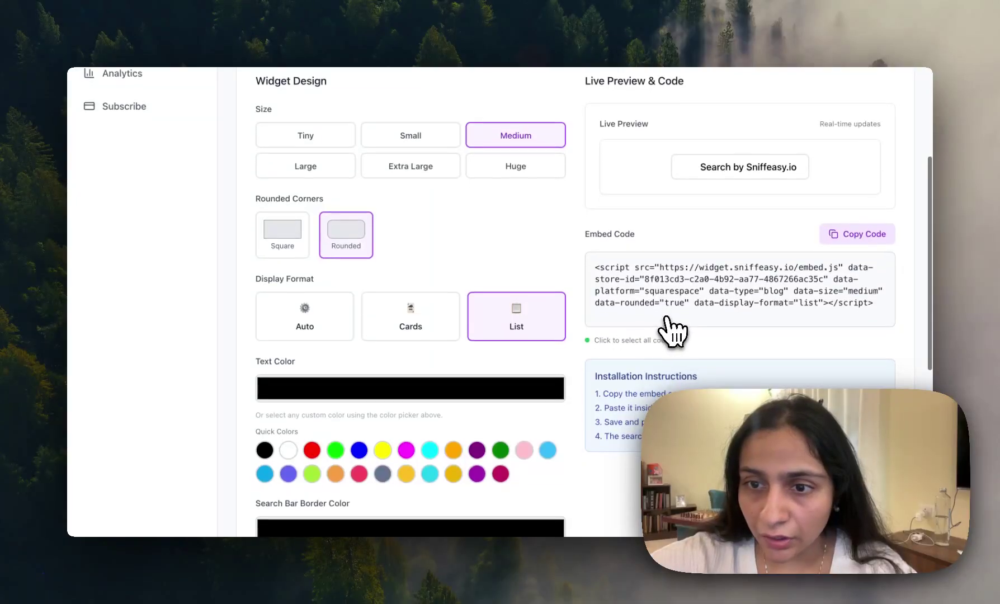
{"action": "scroll", "coordinate": [673, 333], "scroll_direction": "up", "scroll_amount": 3}
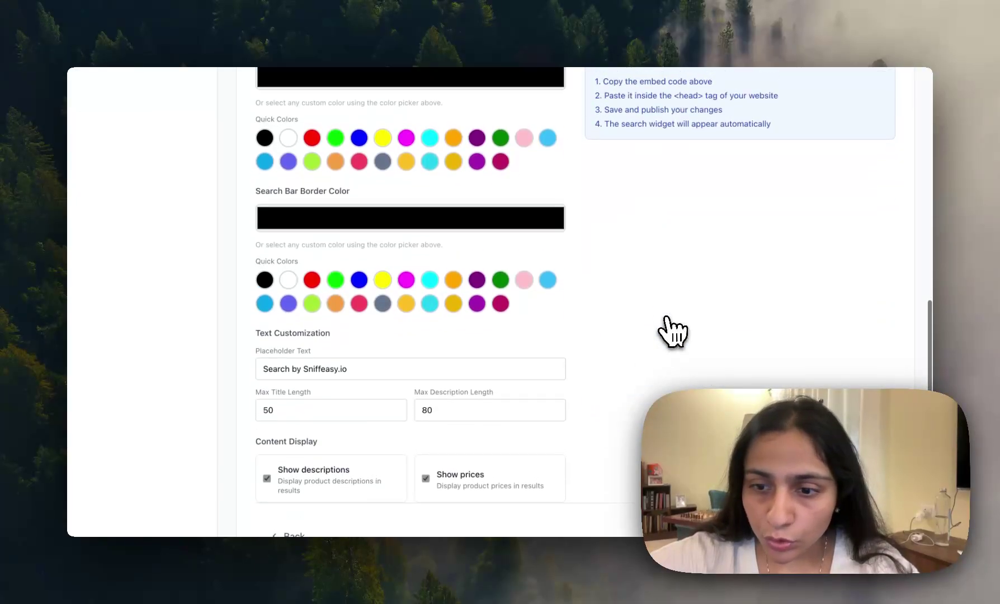
{"action": "scroll", "coordinate": [673, 333], "scroll_direction": "down", "scroll_amount": 4}
{"action": "scroll", "coordinate": [673, 333], "scroll_direction": "up", "scroll_amount": 1}
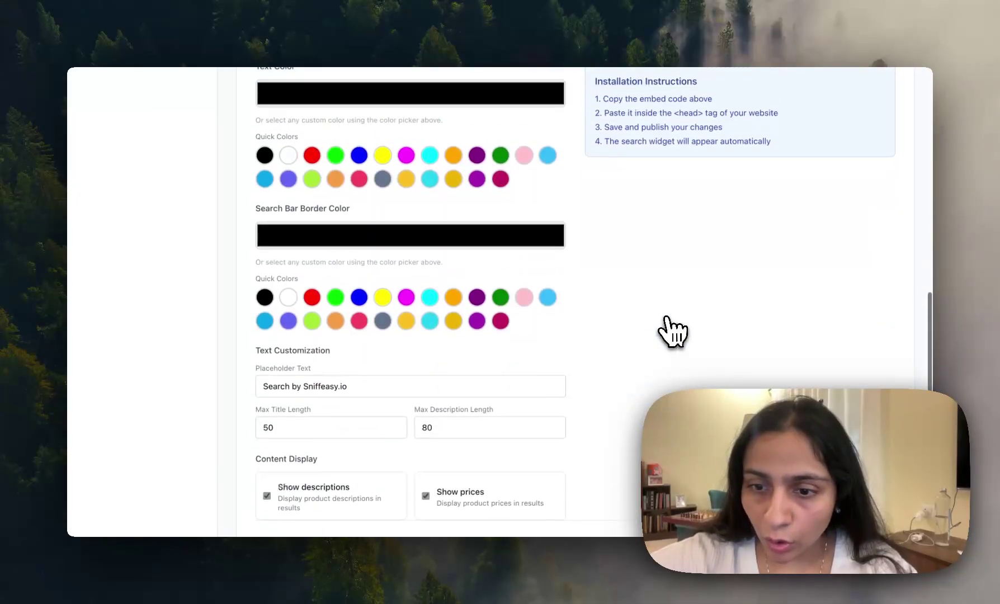
{"action": "scroll", "coordinate": [669, 332], "scroll_direction": "down", "scroll_amount": 1}
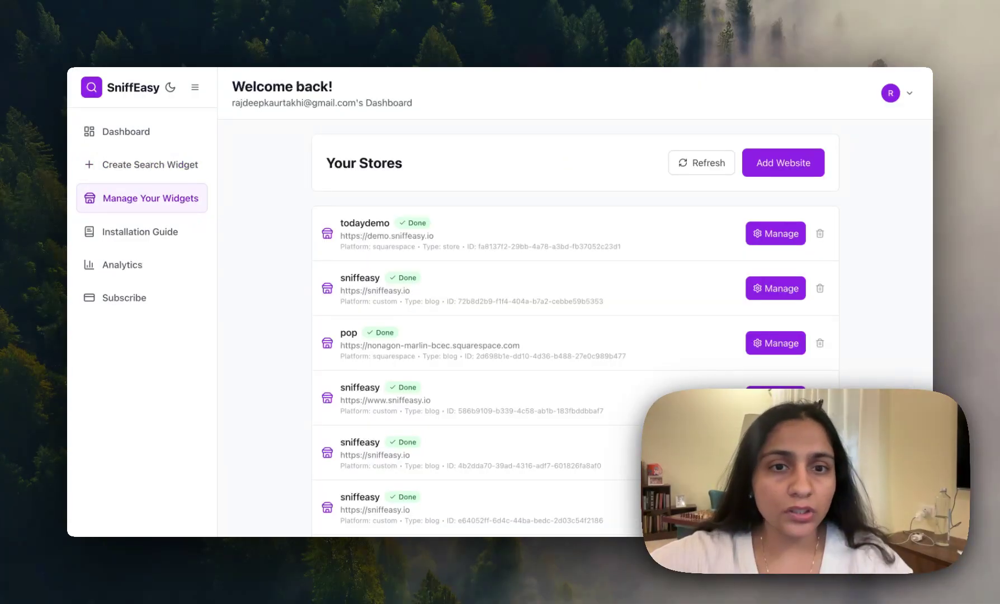
- Find the nonagon row in Your Stores and open its Manage settings
{"action": "scroll", "coordinate": [543, 348], "scroll_direction": "down", "scroll_amount": 1}
{"action": "scroll", "coordinate": [543, 357], "scroll_direction": "down", "scroll_amount": 5}
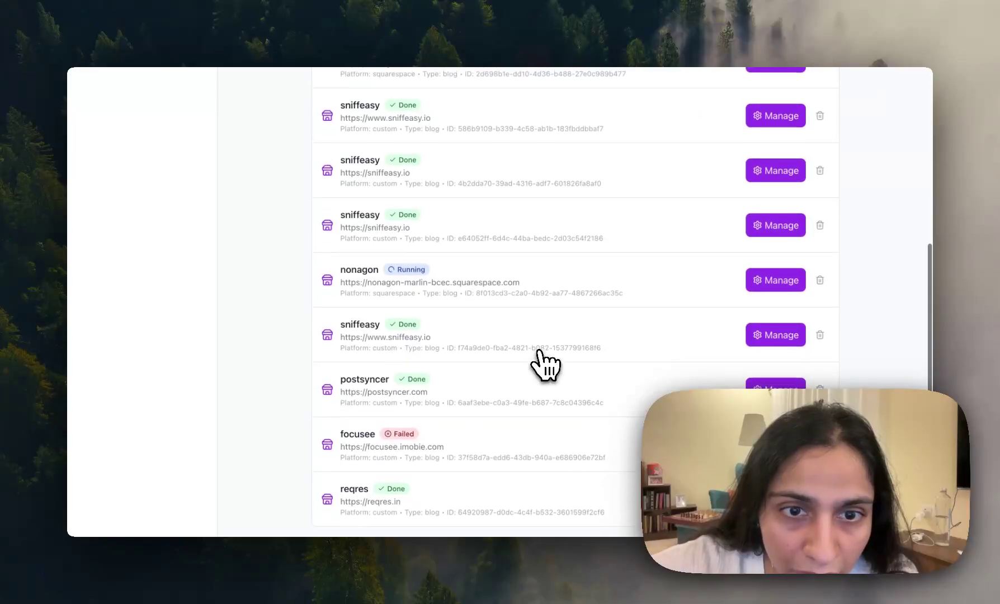
{"action": "scroll", "coordinate": [542, 362], "scroll_direction": "up", "scroll_amount": 1}
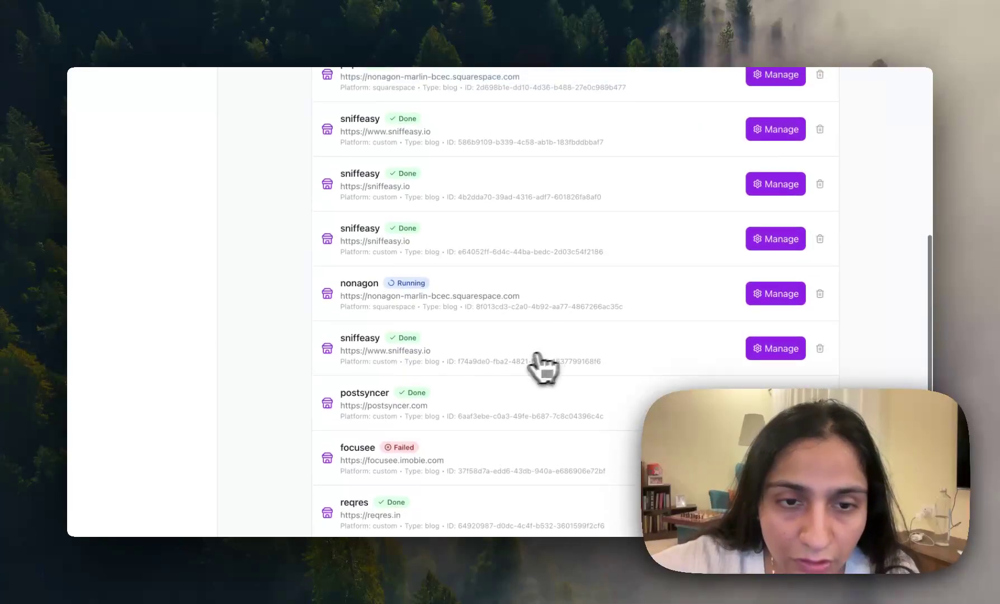
{"action": "double_click", "coordinate": [365, 284]}
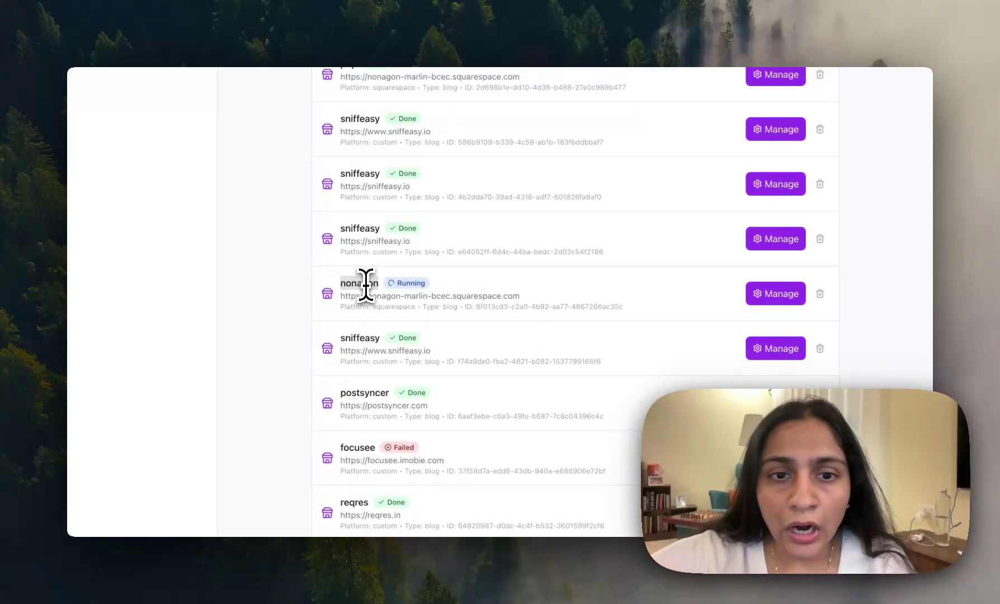
{"action": "triple_click", "coordinate": [366, 287]}
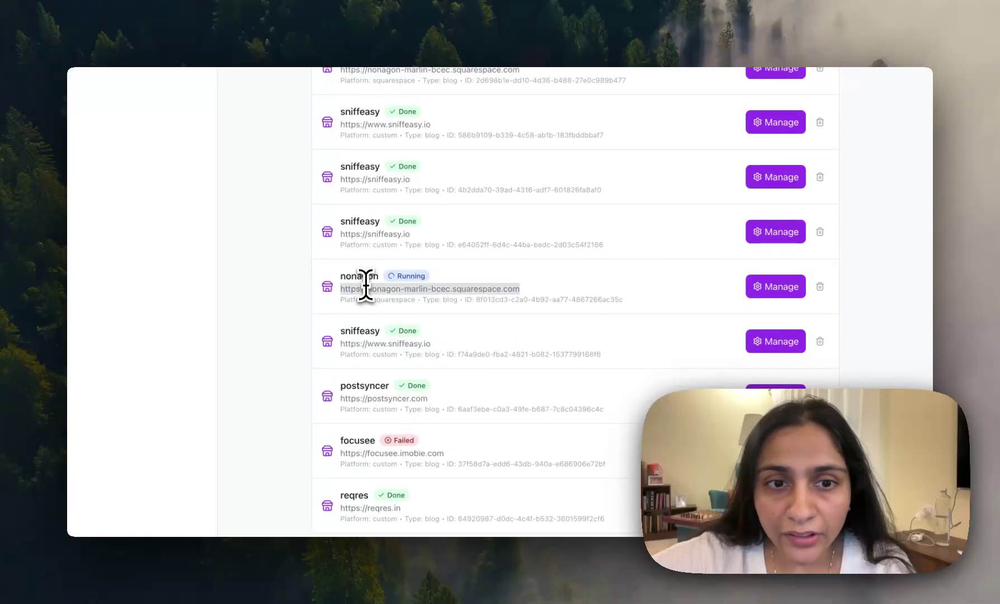
{"action": "double_click", "coordinate": [359, 276]}
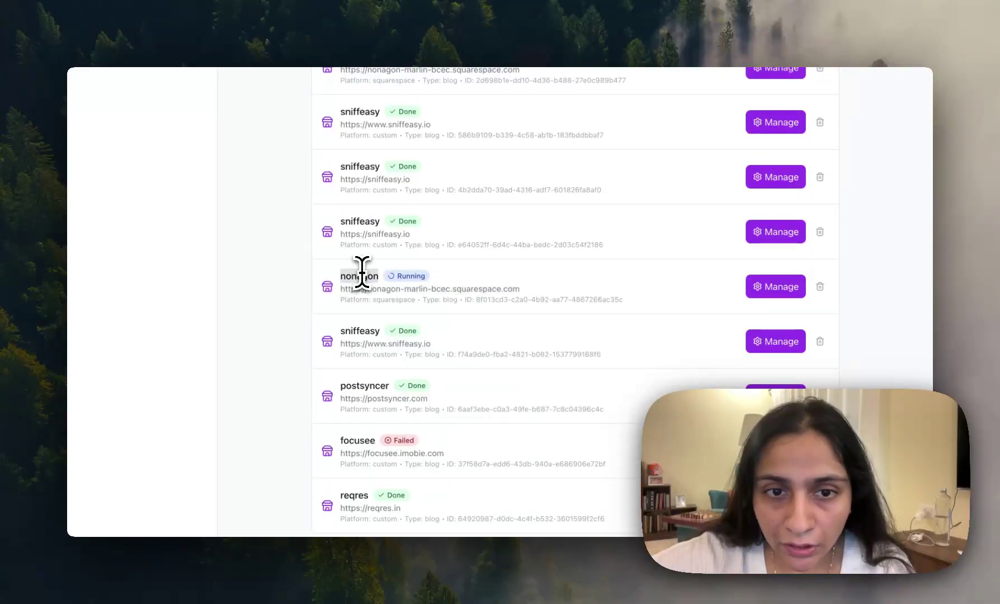
{"action": "left_click", "coordinate": [407, 278]}
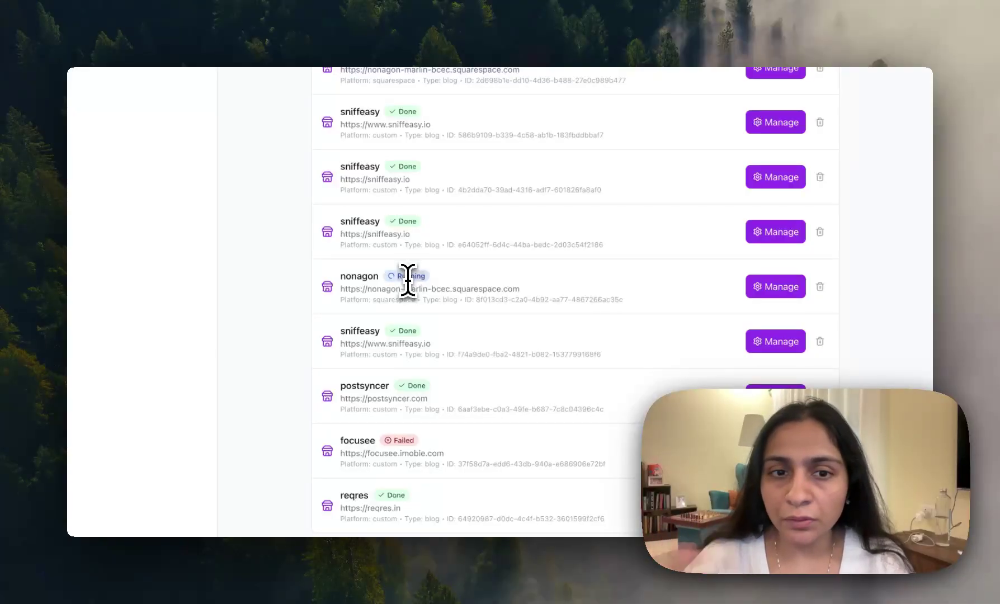
{"action": "scroll", "coordinate": [771, 281], "scroll_direction": "down", "scroll_amount": 1}
{"action": "left_click", "coordinate": [771, 283]}
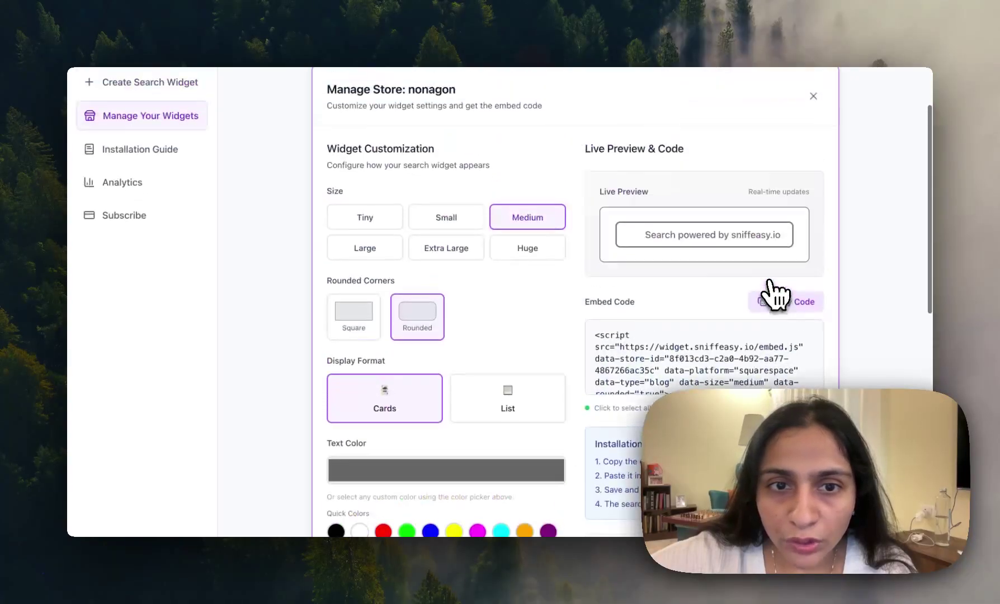
{"action": "scroll", "coordinate": [770, 281], "scroll_direction": "down", "scroll_amount": 1}
- Close the nonagon Manage panel and reopen it
{"action": "scroll", "coordinate": [769, 283], "scroll_direction": "down", "scroll_amount": 1}
{"action": "scroll", "coordinate": [769, 311], "scroll_direction": "down", "scroll_amount": 1}
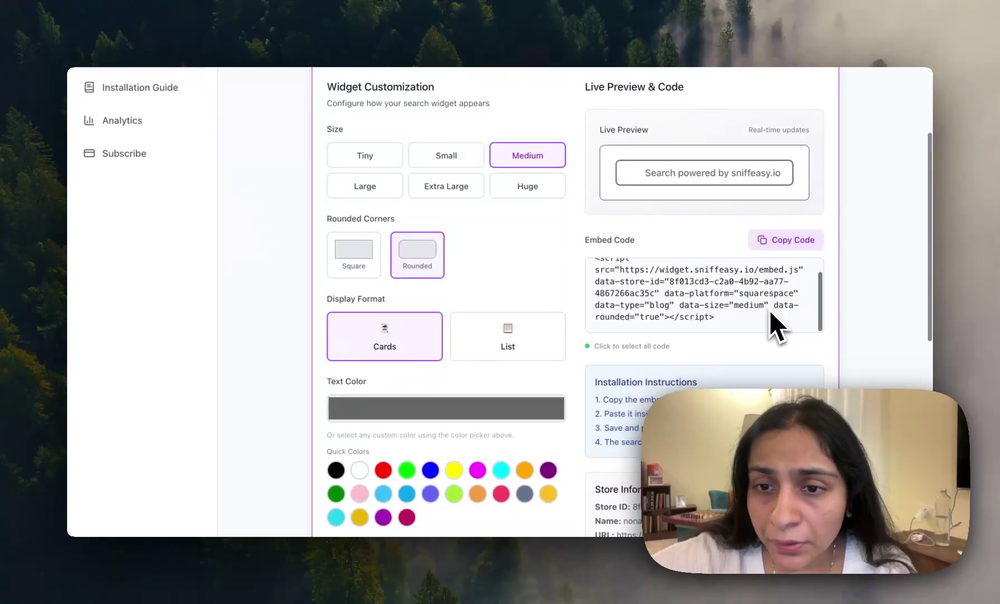
{"action": "scroll", "coordinate": [727, 185], "scroll_direction": "up", "scroll_amount": 5}
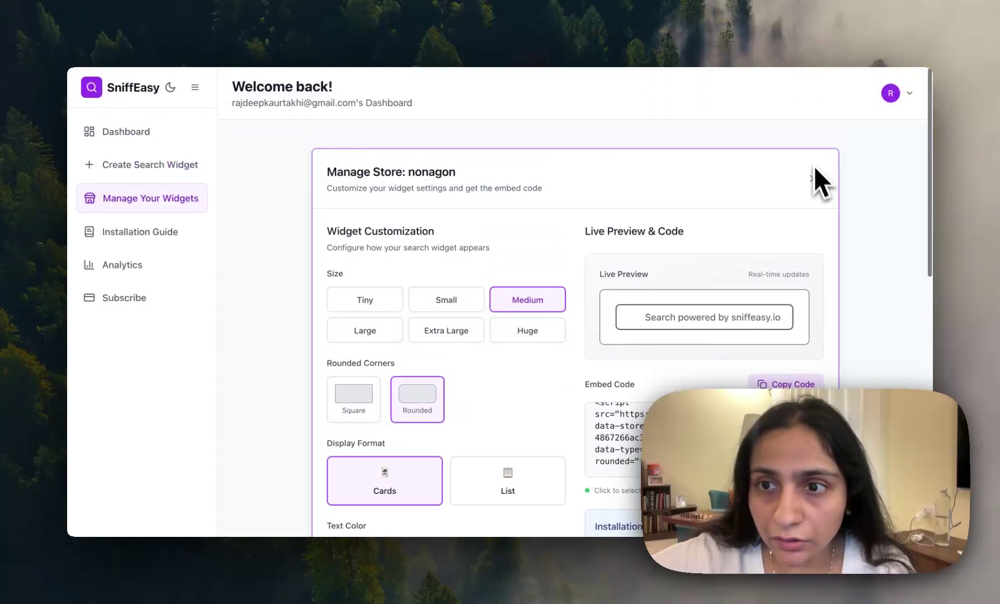
{"action": "left_click", "coordinate": [820, 184]}
{"action": "scroll", "coordinate": [744, 333], "scroll_direction": "down", "scroll_amount": 5}
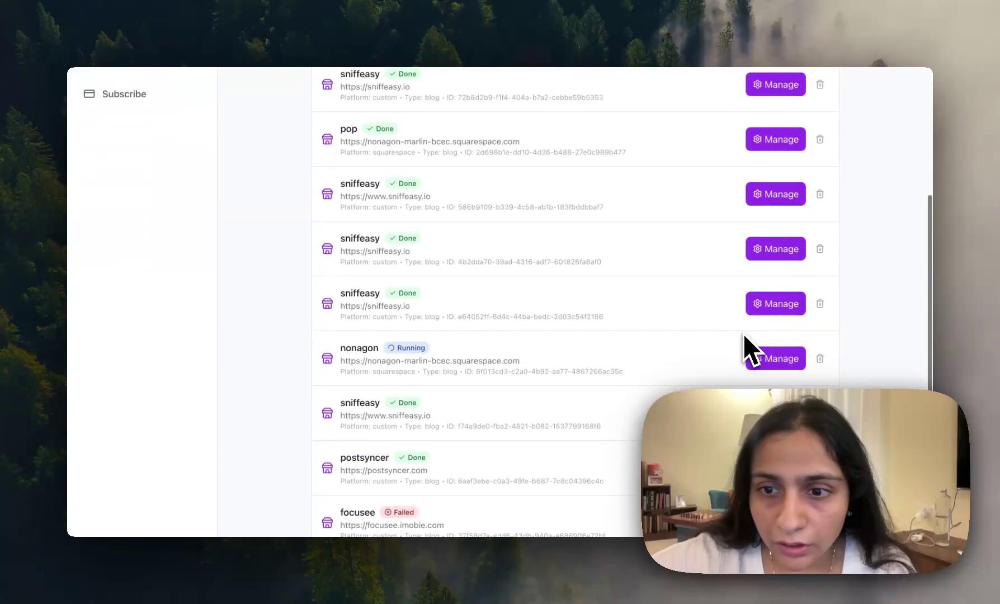
{"action": "left_click", "coordinate": [768, 361]}
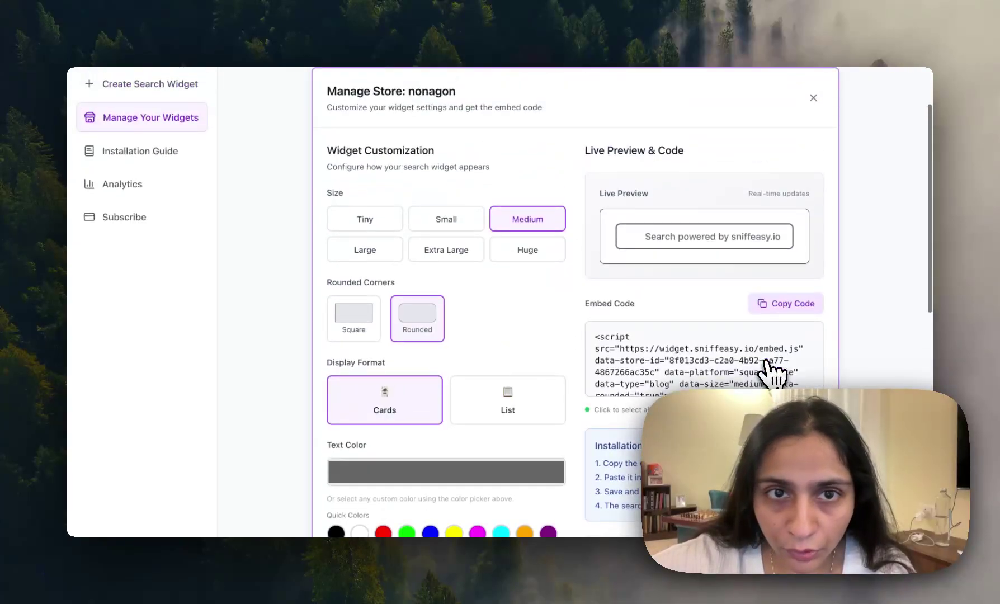
- Keep the widget size at Medium and switch the display format to List
{"action": "left_click", "coordinate": [448, 222]}
{"action": "left_click", "coordinate": [374, 216]}
{"action": "left_click", "coordinate": [528, 218]}
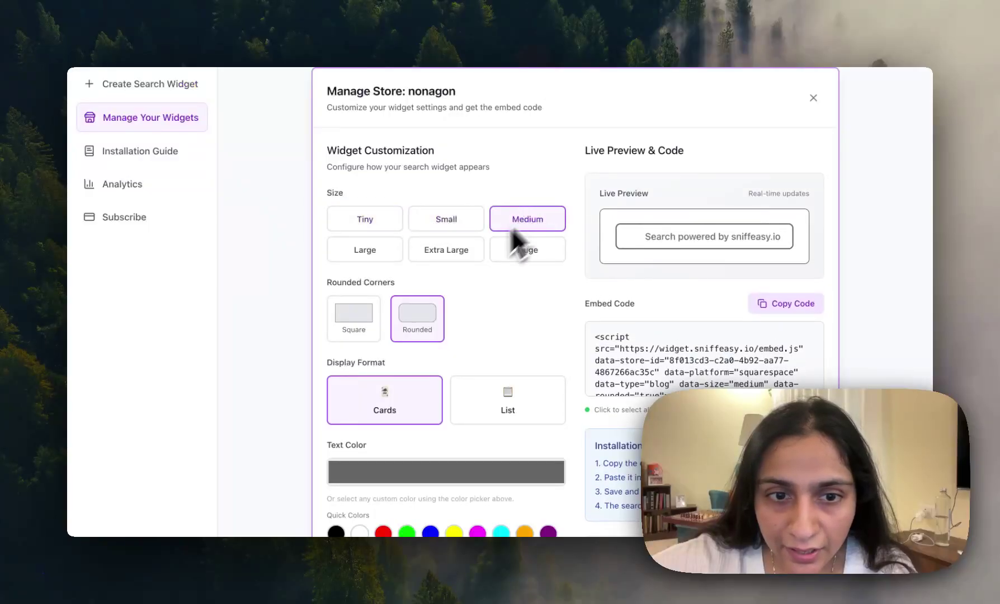
{"action": "scroll", "coordinate": [426, 314], "scroll_direction": "down", "scroll_amount": 2}
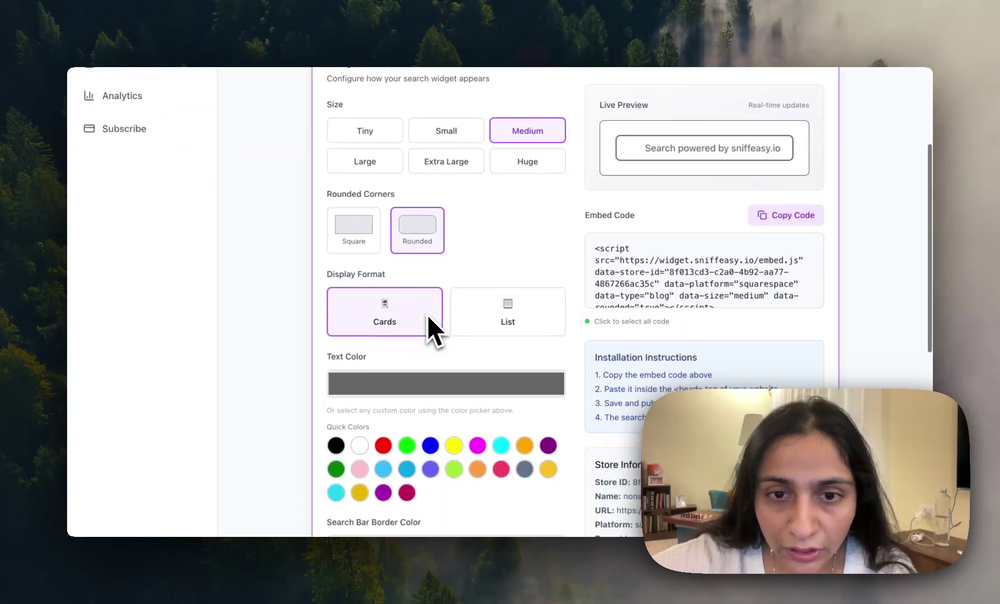
{"action": "left_click", "coordinate": [482, 328]}
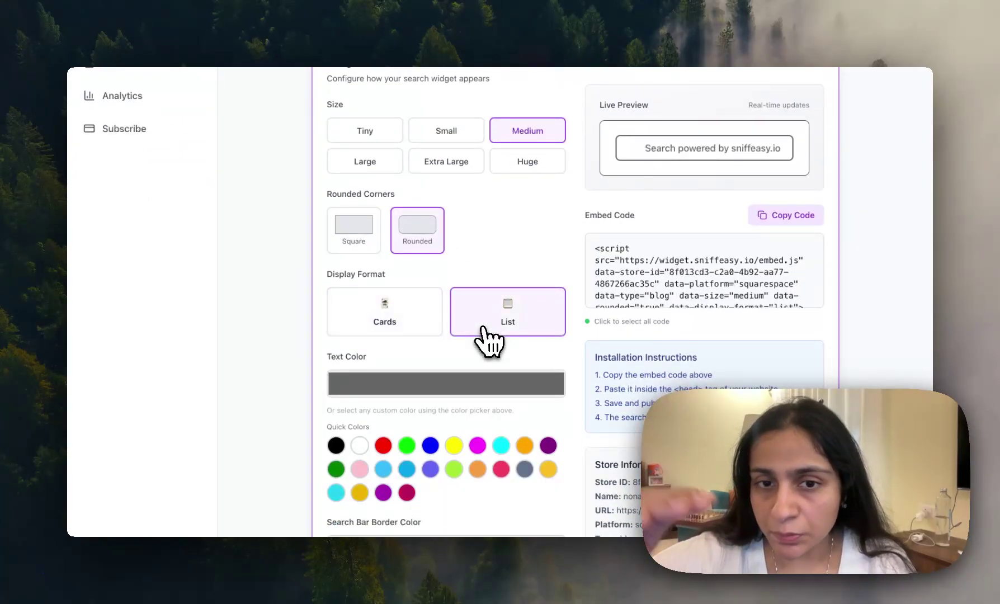
- Set the nonagon widget's text colour and search bar border colour to pink (#ffc0cb)
{"action": "scroll", "coordinate": [486, 339], "scroll_direction": "down", "scroll_amount": 1}
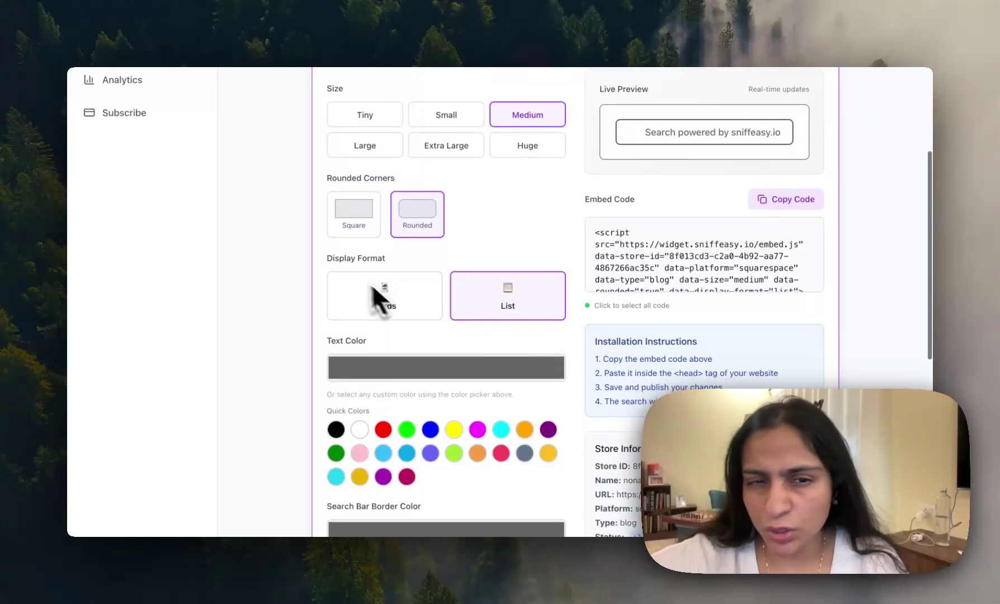
{"action": "scroll", "coordinate": [353, 297], "scroll_direction": "down", "scroll_amount": 2}
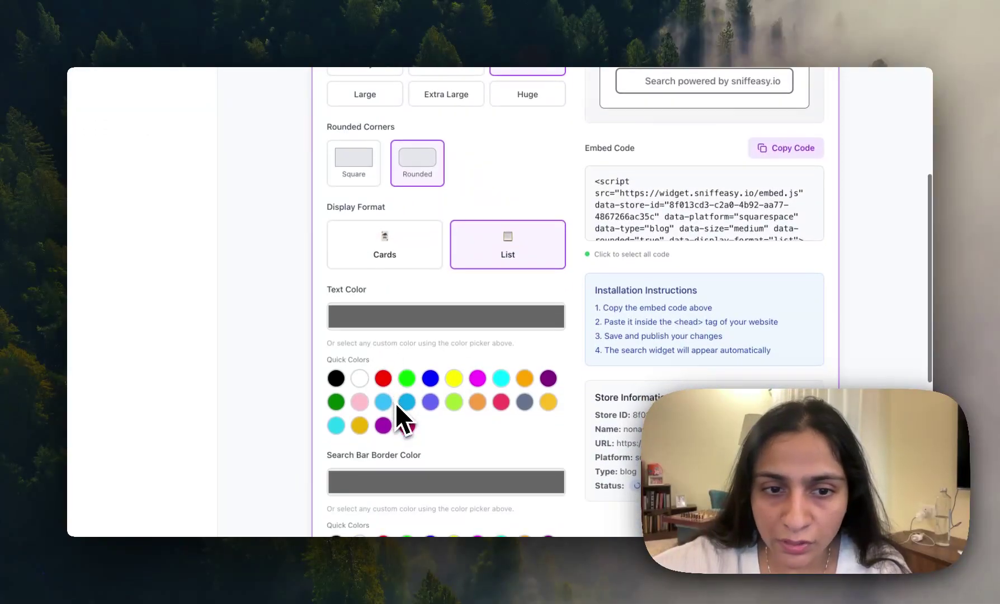
{"action": "scroll", "coordinate": [394, 402], "scroll_direction": "down", "scroll_amount": 1}
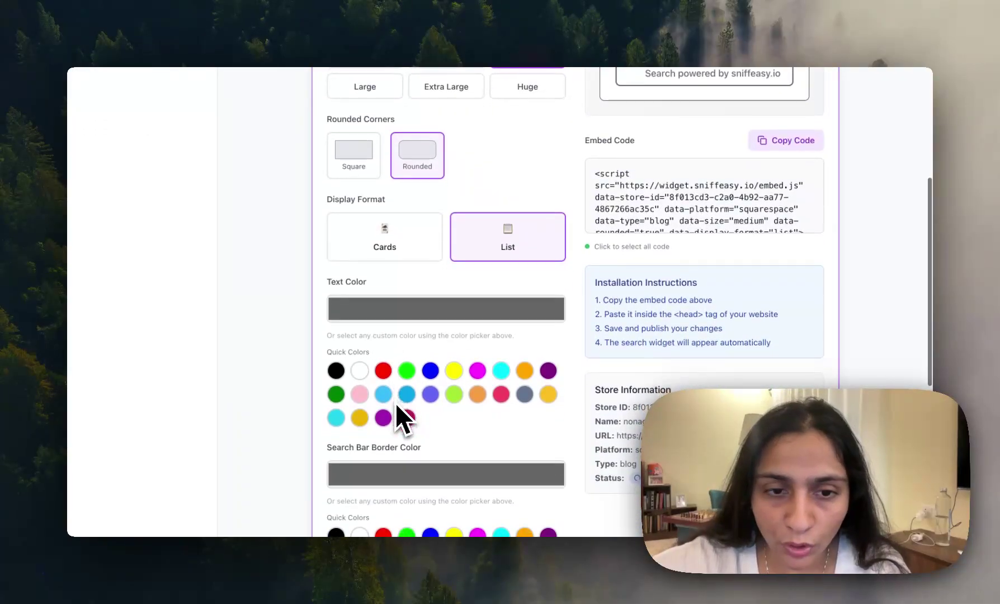
{"action": "left_click", "coordinate": [360, 394]}
{"action": "left_click", "coordinate": [388, 324]}
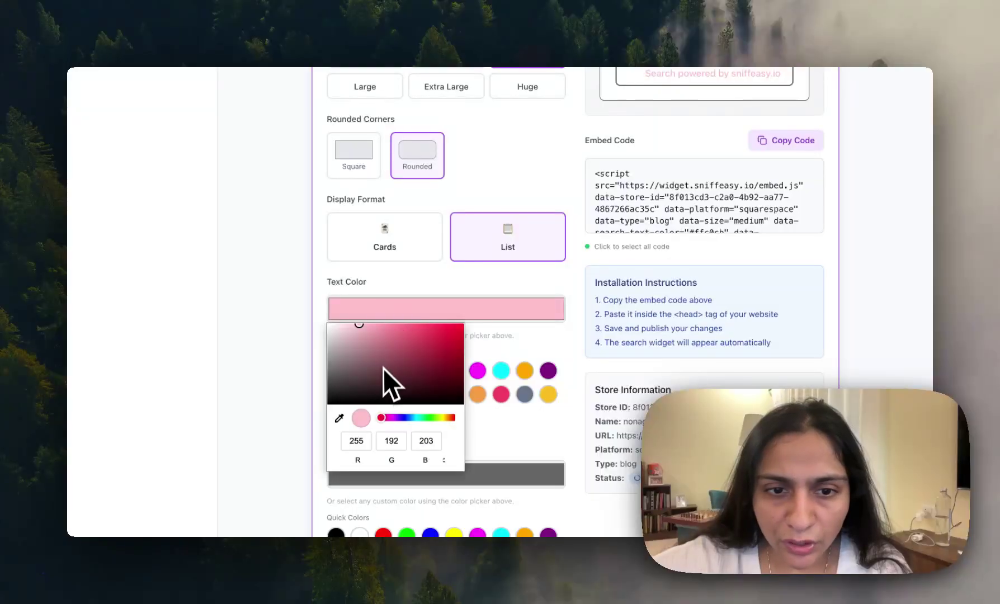
{"action": "left_click_drag", "start_coordinate": [384, 369], "coordinate": [418, 357]}
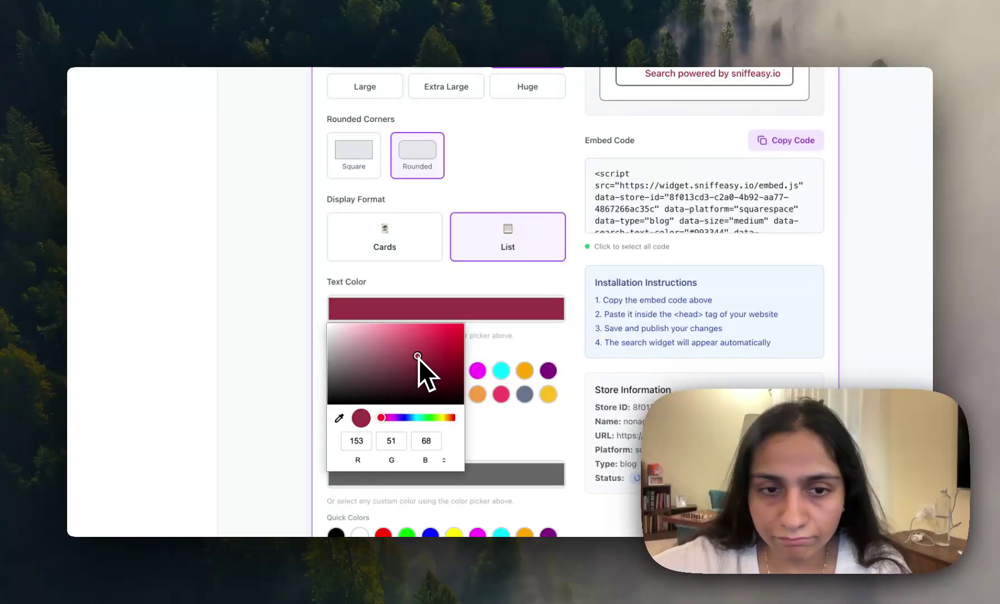
{"action": "left_click", "coordinate": [511, 436]}
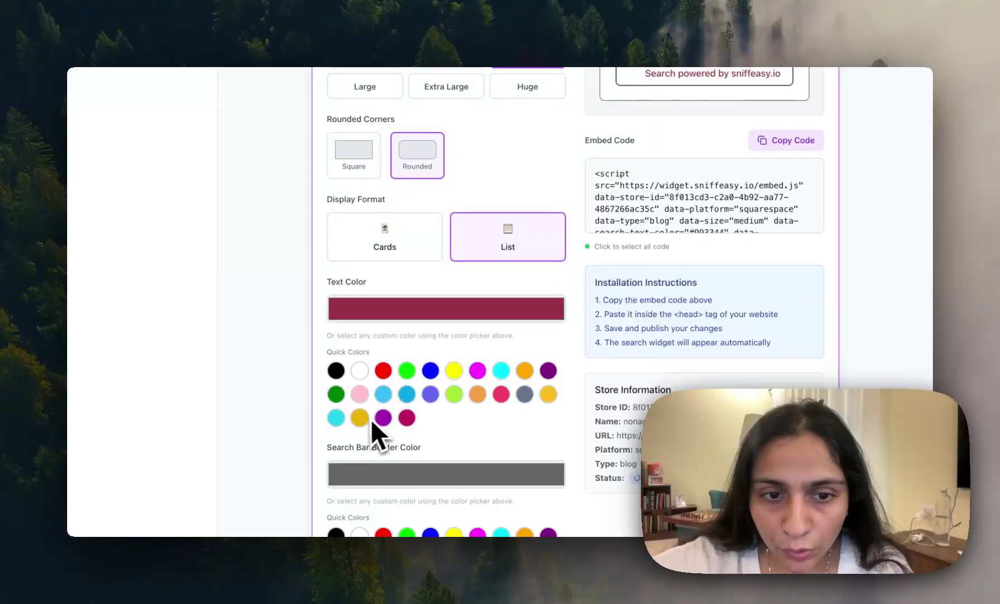
{"action": "left_click", "coordinate": [359, 394]}
{"action": "scroll", "coordinate": [361, 408], "scroll_direction": "down", "scroll_amount": 5}
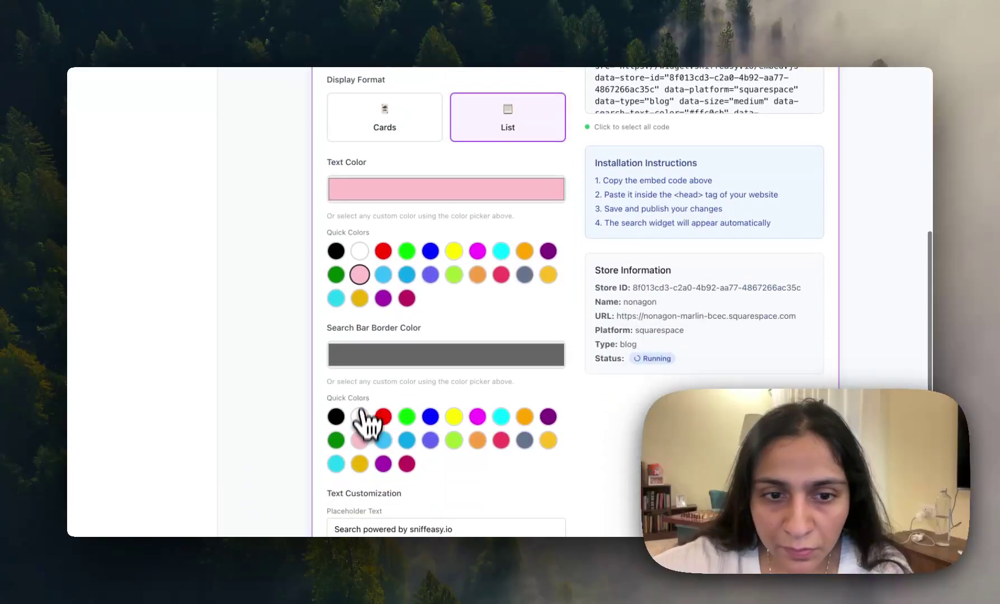
{"action": "left_click", "coordinate": [359, 442]}
{"action": "scroll", "coordinate": [361, 453], "scroll_direction": "down", "scroll_amount": 6}
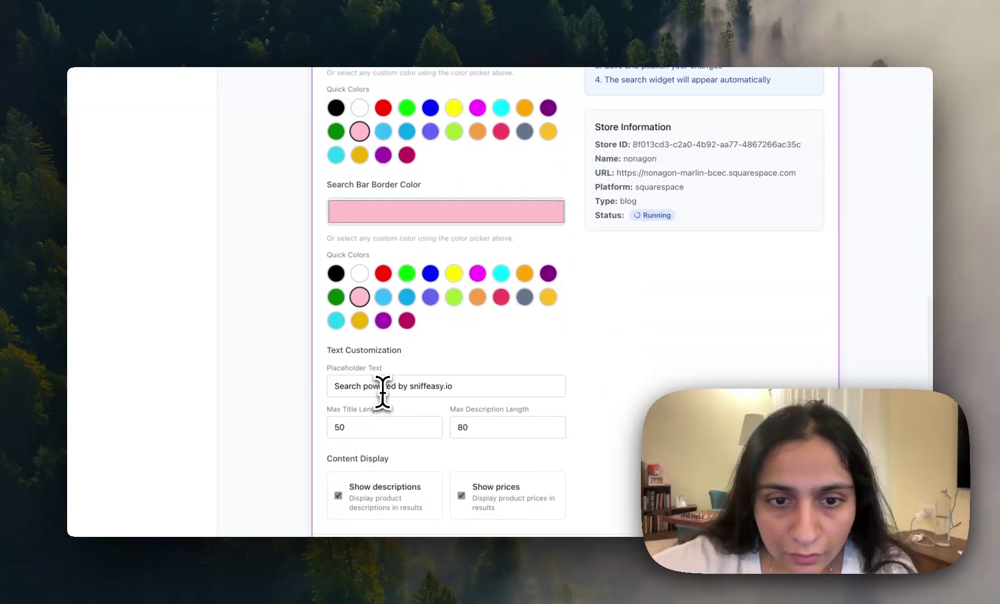
- Change the placeholder text from 'Search powered by sniffeasy.io' to 'Search by Sniffeasy.io'
{"action": "left_click", "coordinate": [384, 385]}
{"action": "triple_click", "coordinate": [383, 385]}
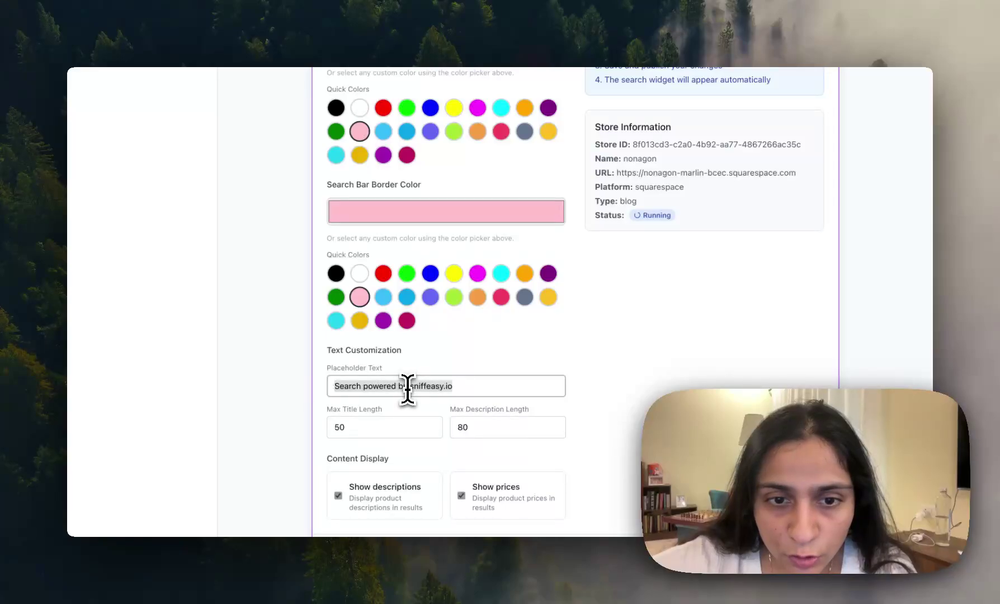
{"action": "left_click", "coordinate": [405, 386]}
{"action": "triple_click", "coordinate": [362, 386]}
{"action": "left_click", "coordinate": [362, 386]}
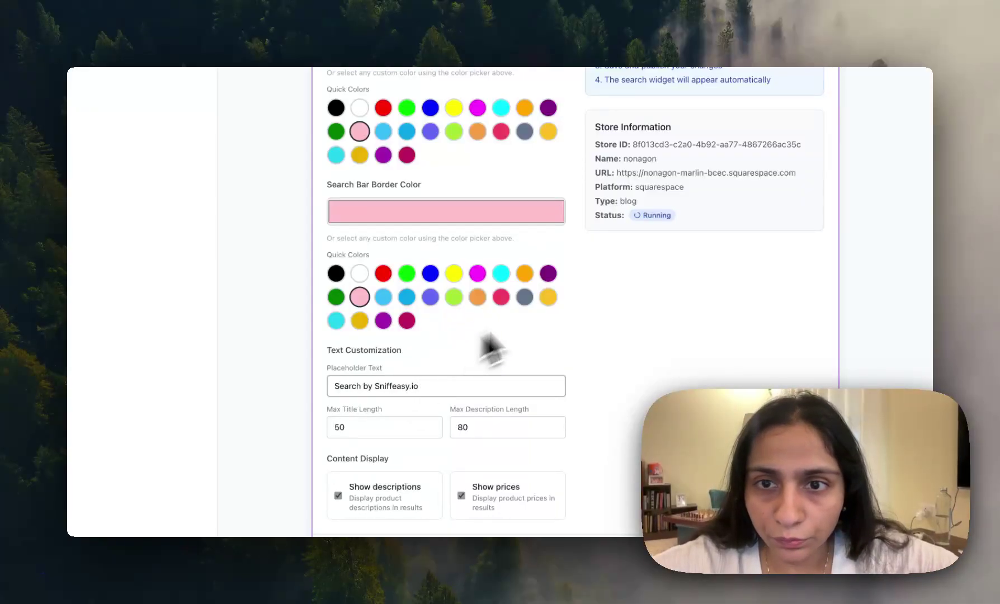
- Select the nonagon widget's embed code and copy it
{"action": "scroll", "coordinate": [582, 305], "scroll_direction": "up", "scroll_amount": 3}
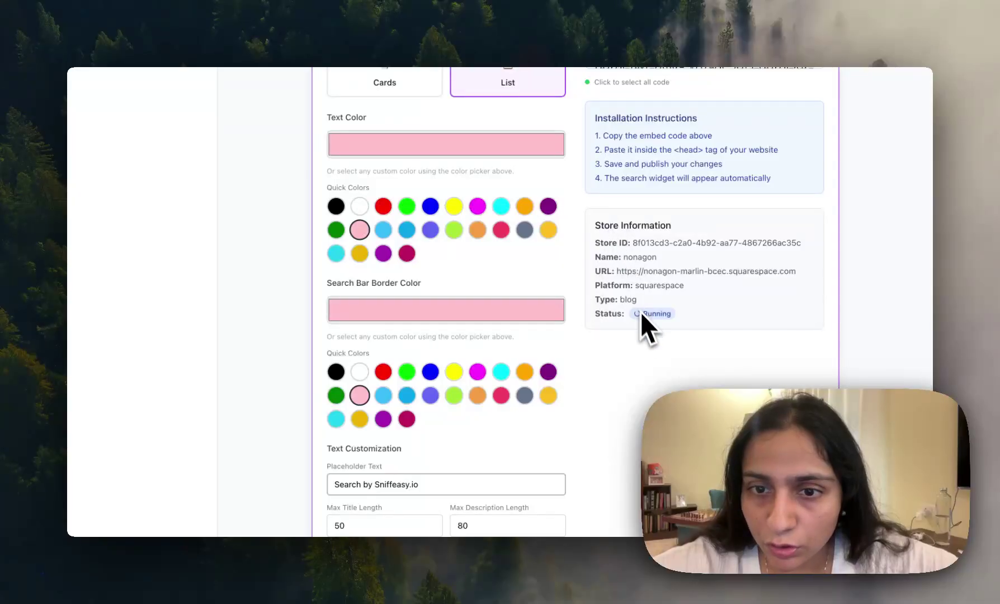
{"action": "scroll", "coordinate": [647, 313], "scroll_direction": "up", "scroll_amount": 2}
{"action": "scroll", "coordinate": [631, 168], "scroll_direction": "down", "scroll_amount": 3}
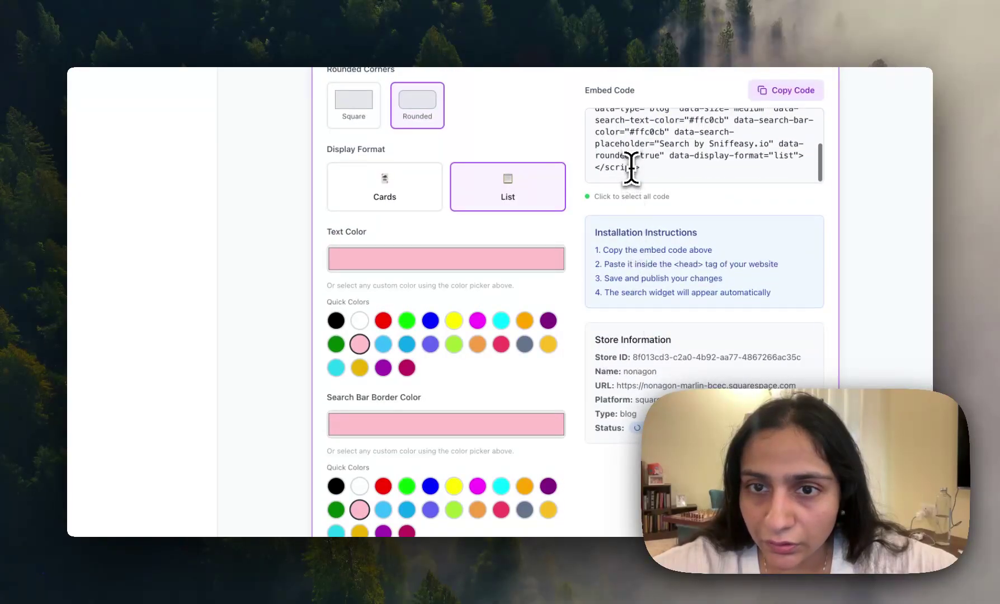
{"action": "left_click", "coordinate": [631, 168]}
{"action": "left_click", "coordinate": [763, 92]}
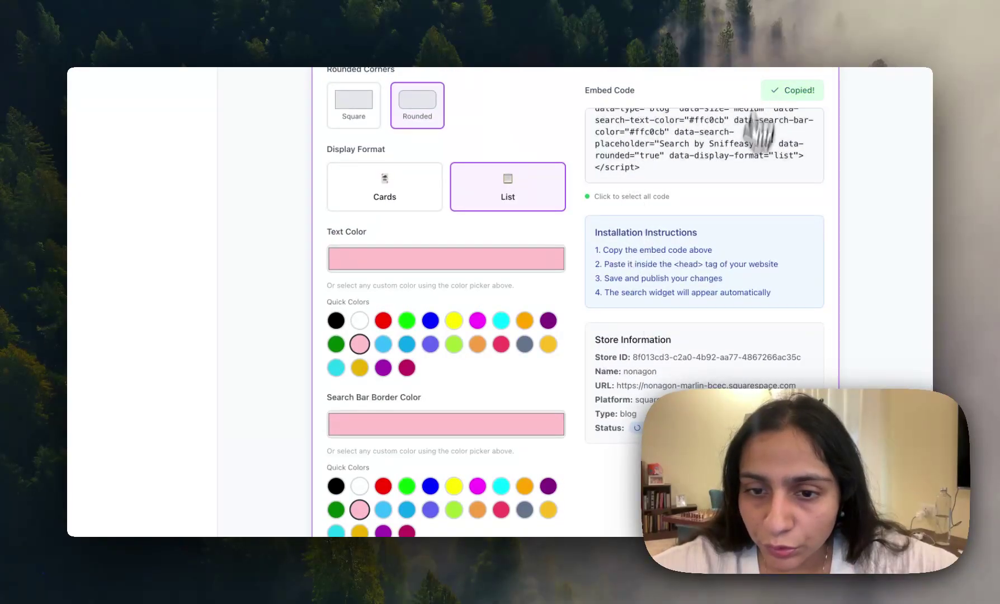
{"action": "scroll", "coordinate": [707, 342], "scroll_direction": "down", "scroll_amount": 1}
{"action": "scroll", "coordinate": [707, 340], "scroll_direction": "down", "scroll_amount": 1}
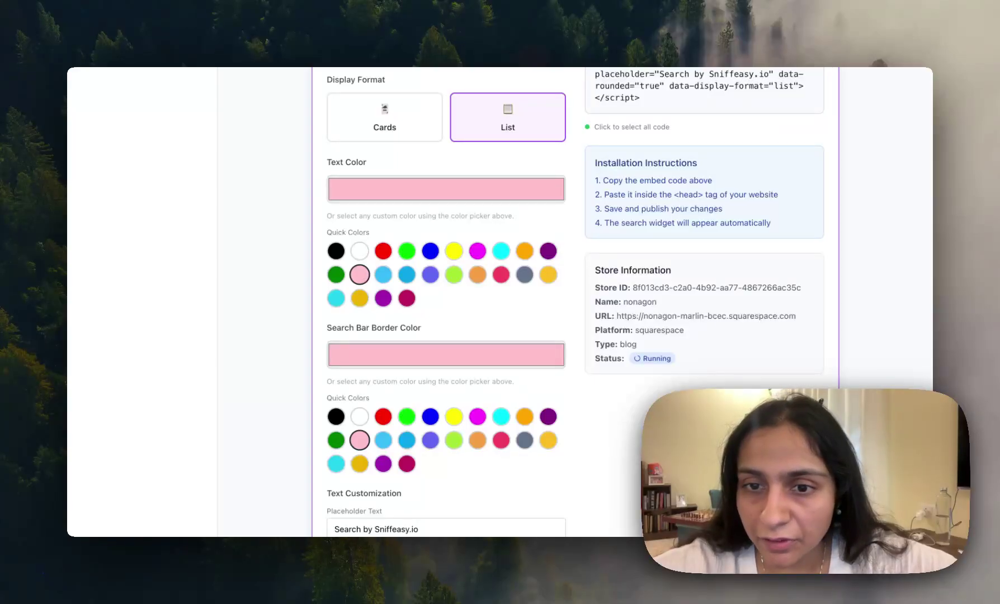
- Copy the embed code once more and go to the Squarespace Blog page editor
{"action": "scroll", "coordinate": [506, 494], "scroll_direction": "up", "scroll_amount": 3}
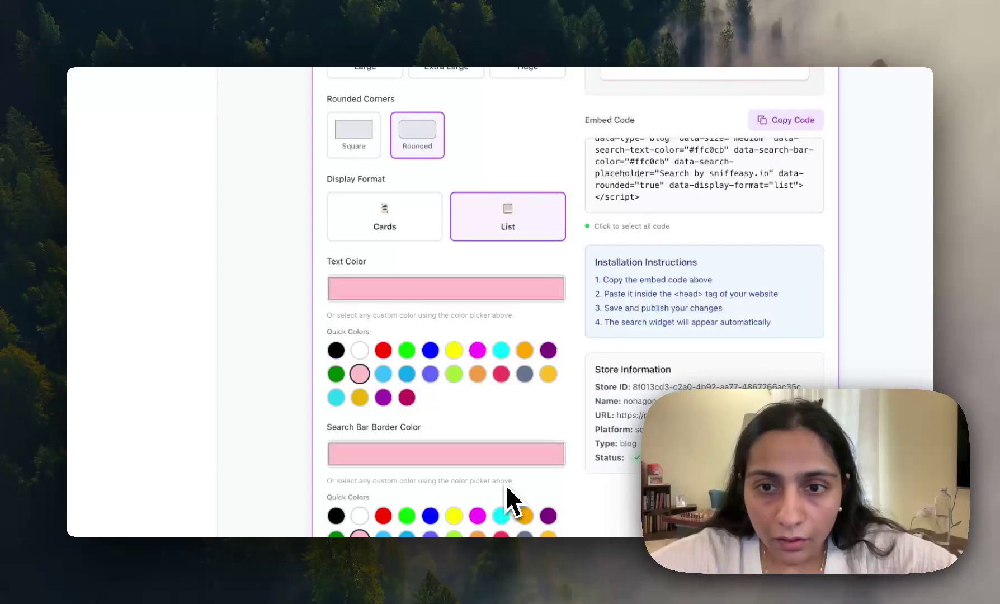
{"action": "scroll", "coordinate": [506, 486], "scroll_direction": "up", "scroll_amount": 8}
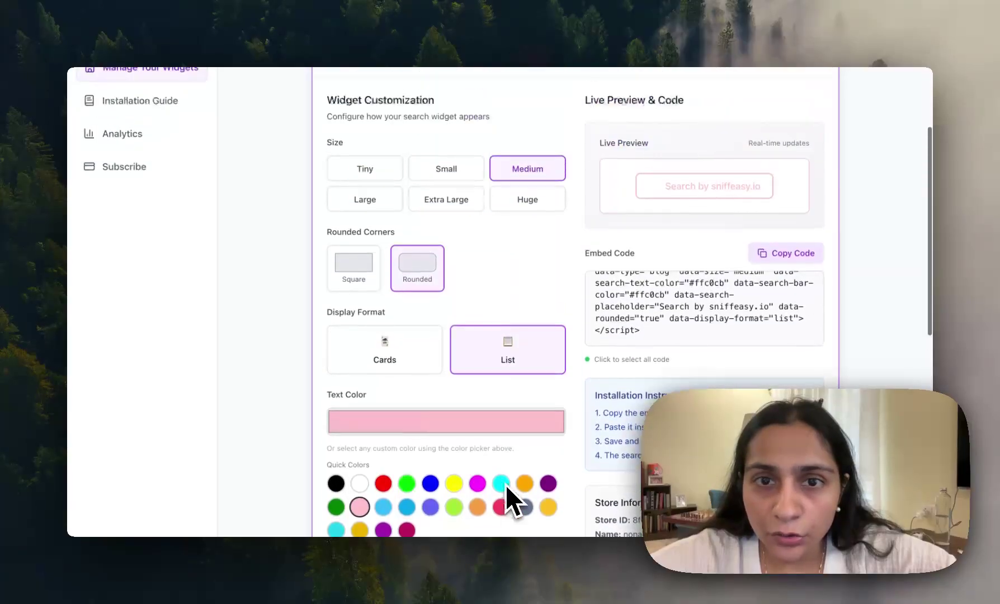
{"action": "scroll", "coordinate": [504, 485], "scroll_direction": "down", "scroll_amount": 8}
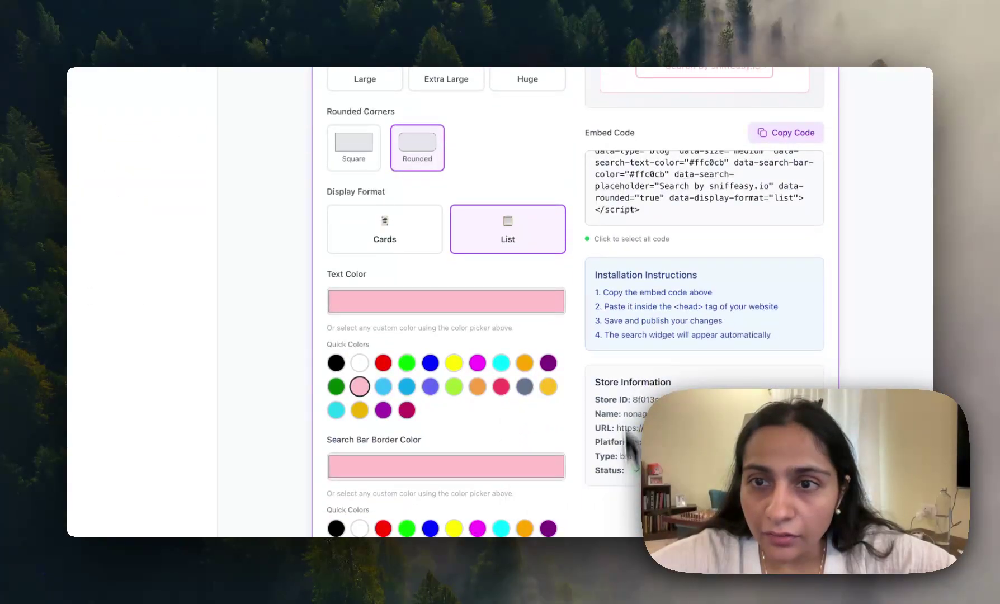
{"action": "scroll", "coordinate": [652, 204], "scroll_direction": "up", "scroll_amount": 4}
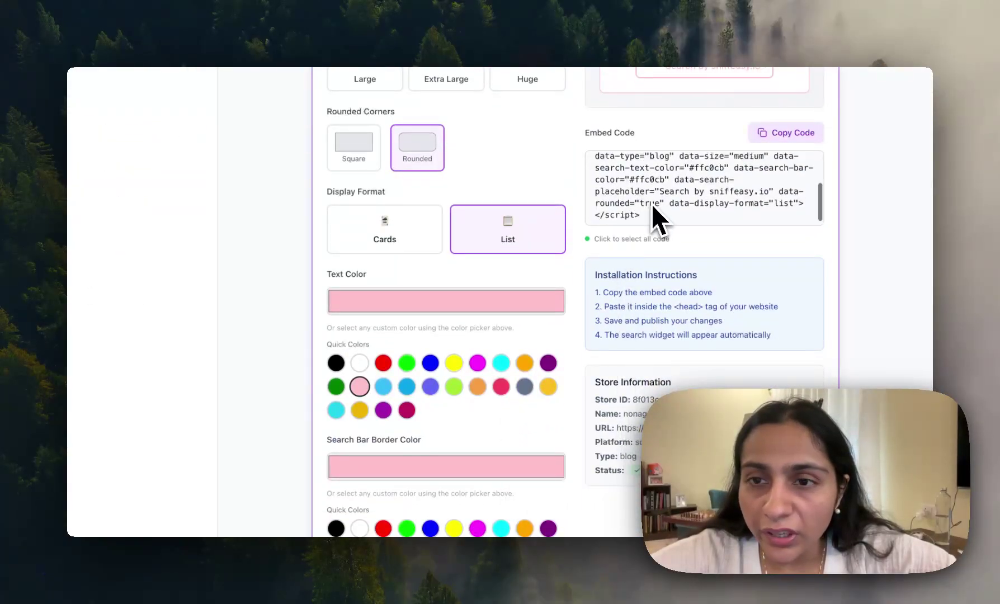
{"action": "left_click", "coordinate": [783, 132]}
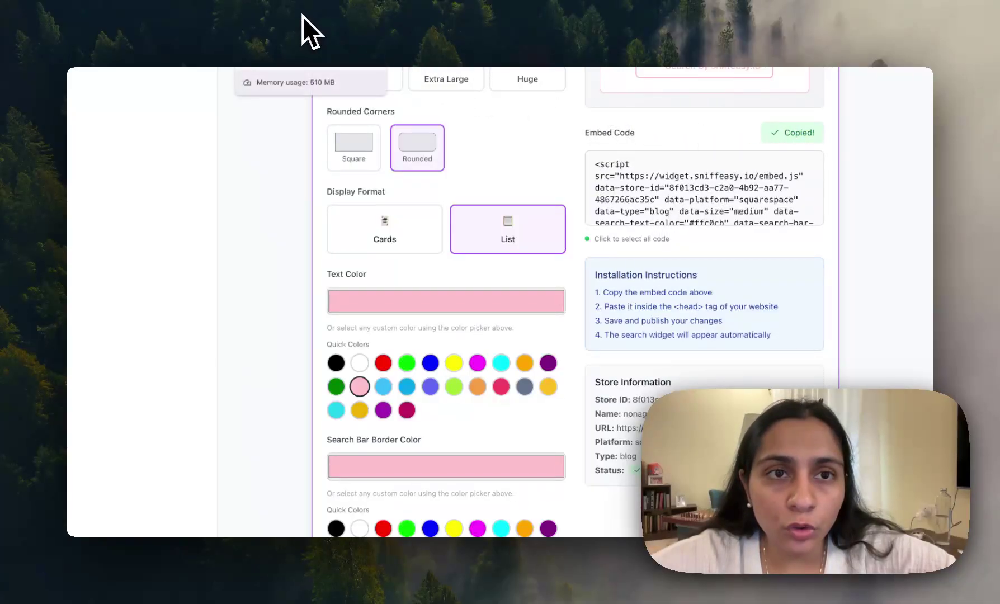
{"action": "key", "text": "ctrl+Tab"}
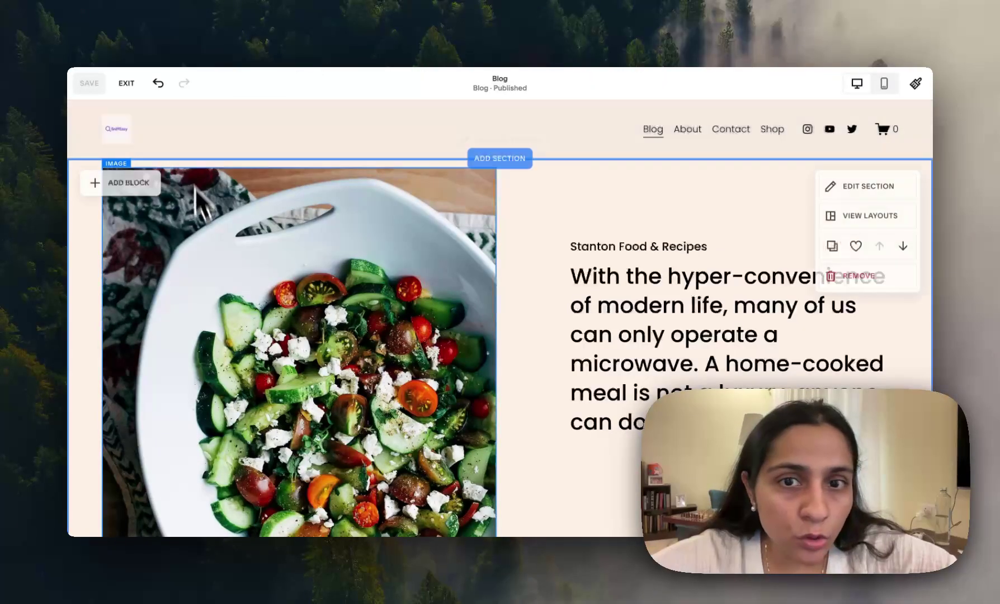
- Insert a blank section between the site header and the salad image section
{"action": "left_click", "coordinate": [515, 159]}
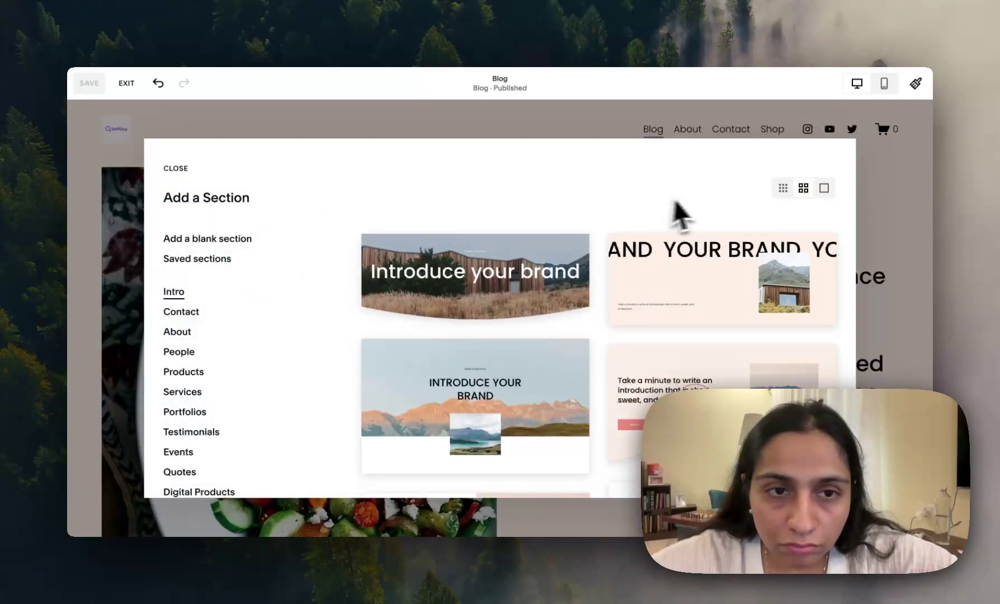
{"action": "left_click", "coordinate": [534, 117]}
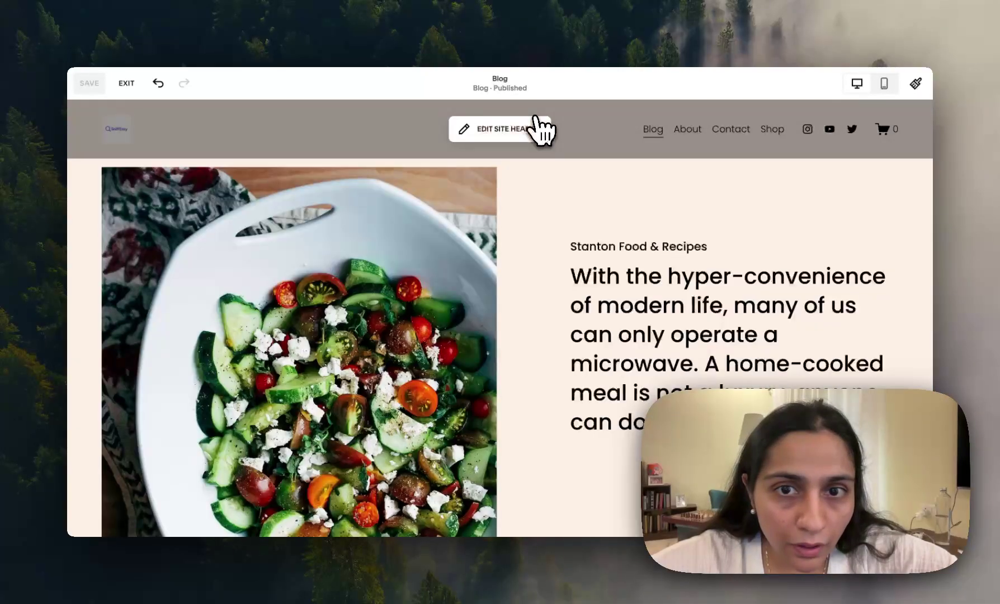
{"action": "right_click", "coordinate": [629, 139]}
{"action": "left_click", "coordinate": [504, 208]}
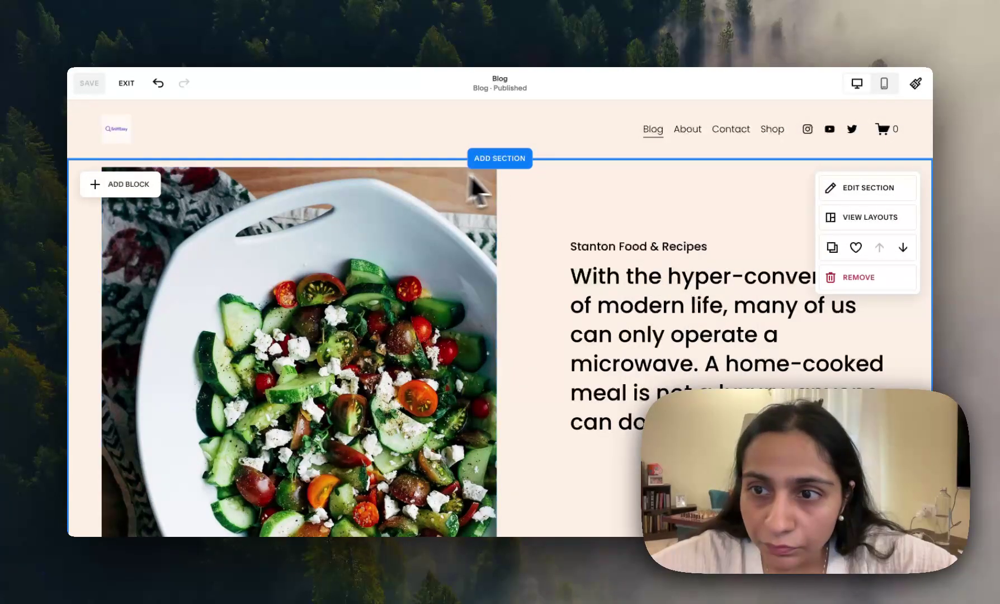
{"action": "left_click", "coordinate": [508, 161]}
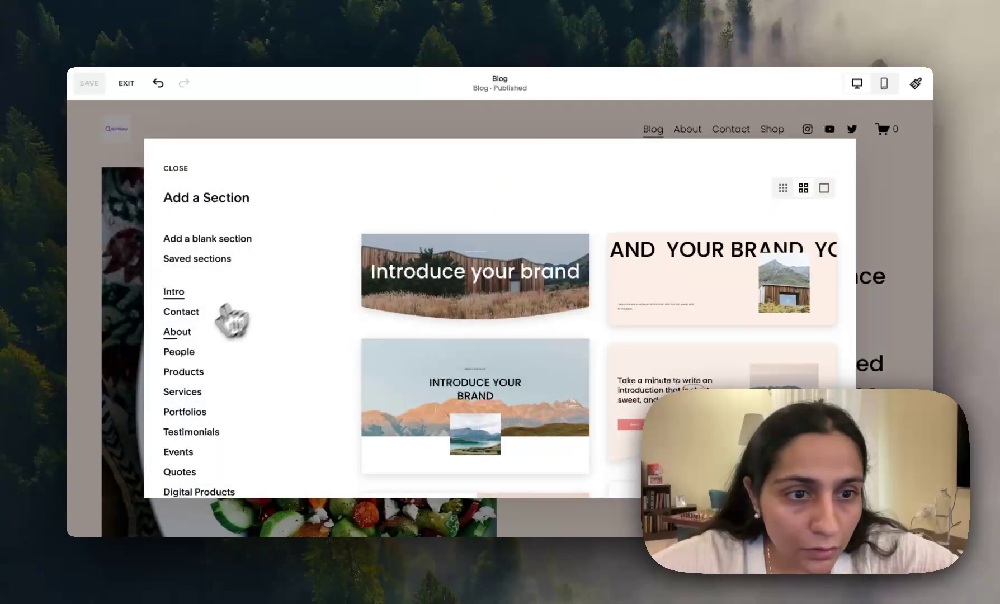
{"action": "left_click", "coordinate": [197, 244]}
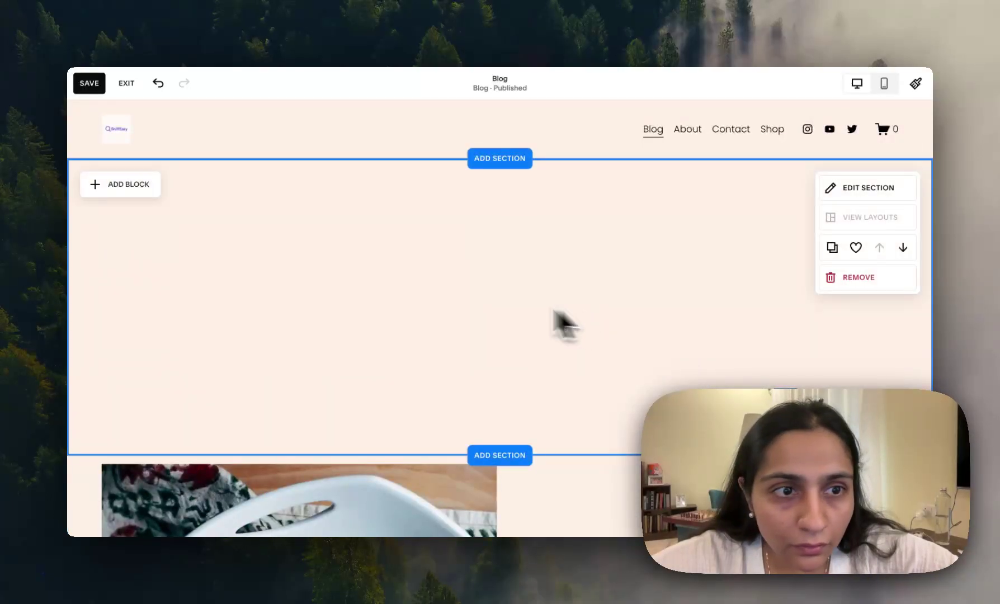
- Add a code block to the new section, centred, made shorter and widened across it
{"action": "left_click", "coordinate": [149, 190]}
{"action": "scroll", "coordinate": [235, 402], "scroll_direction": "down", "scroll_amount": 1}
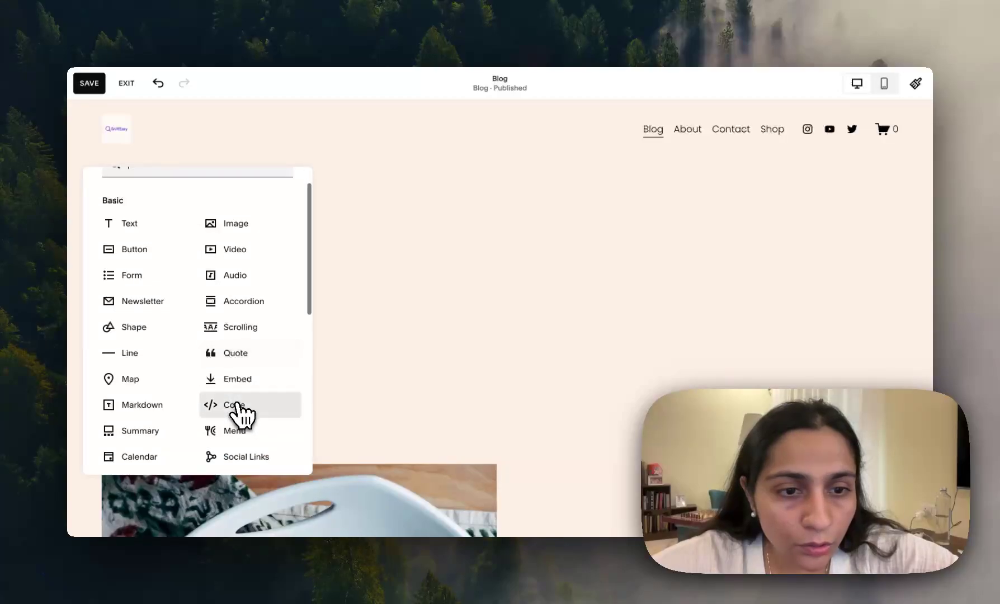
{"action": "left_click", "coordinate": [235, 406]}
{"action": "left_click_drag", "start_coordinate": [149, 263], "coordinate": [472, 252]}
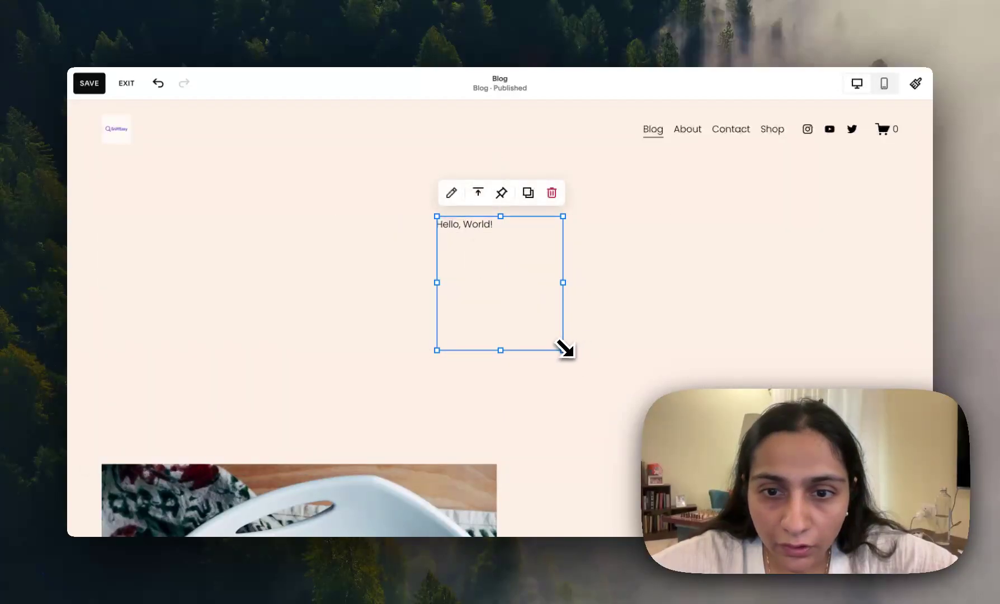
{"action": "left_click_drag", "start_coordinate": [564, 350], "coordinate": [629, 266]}
{"action": "left_click_drag", "start_coordinate": [436, 235], "coordinate": [408, 234]}
- Replace the sample Hello, World! code with the SniffEasy embed script, then shrink the section's height
{"action": "double_click", "coordinate": [408, 234]}
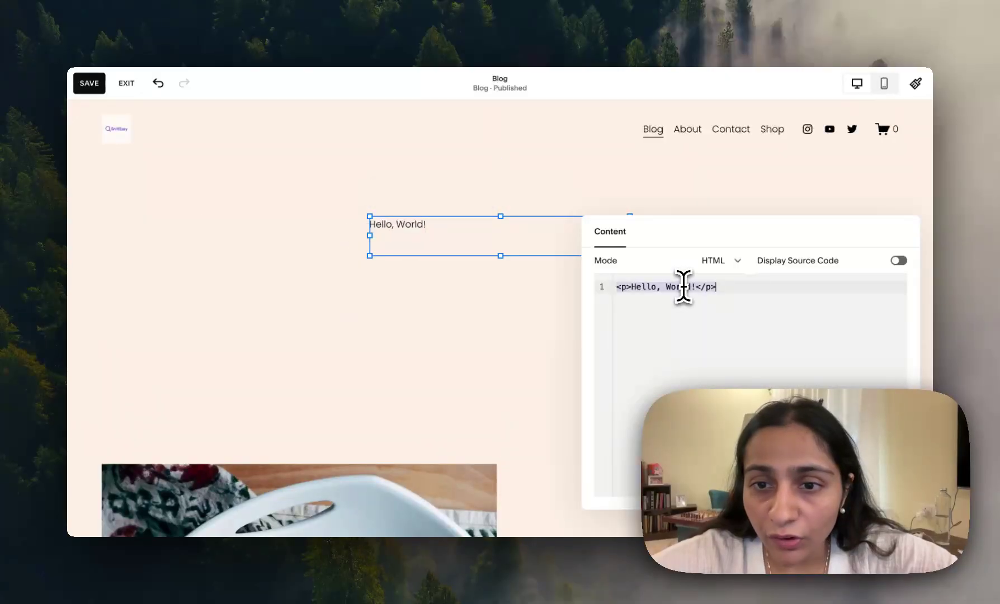
{"action": "key", "text": "super+a"}
{"action": "key", "text": "BackSpace"}
{"action": "key", "text": "super+v"}
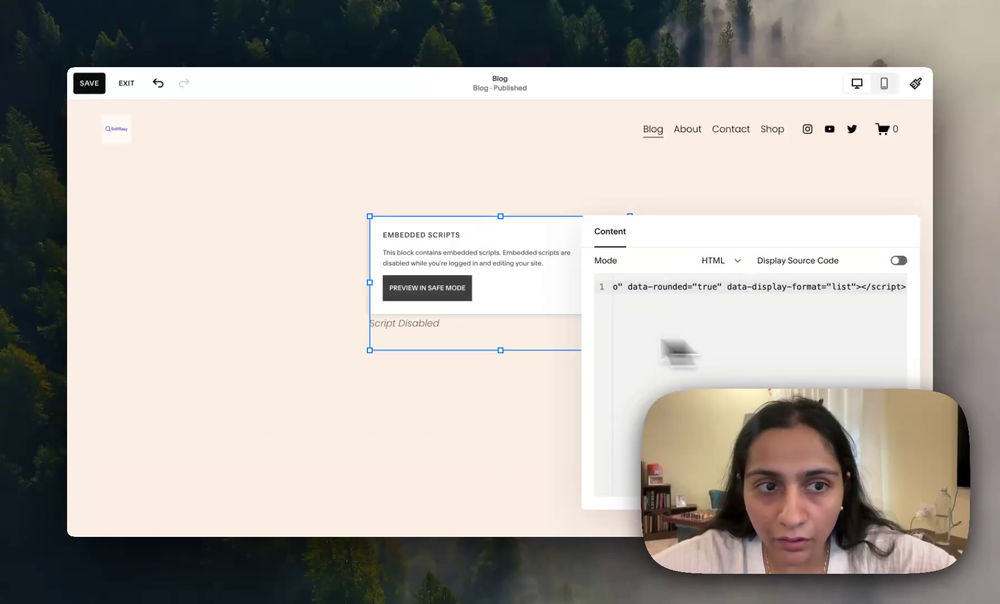
{"action": "left_click", "coordinate": [339, 393]}
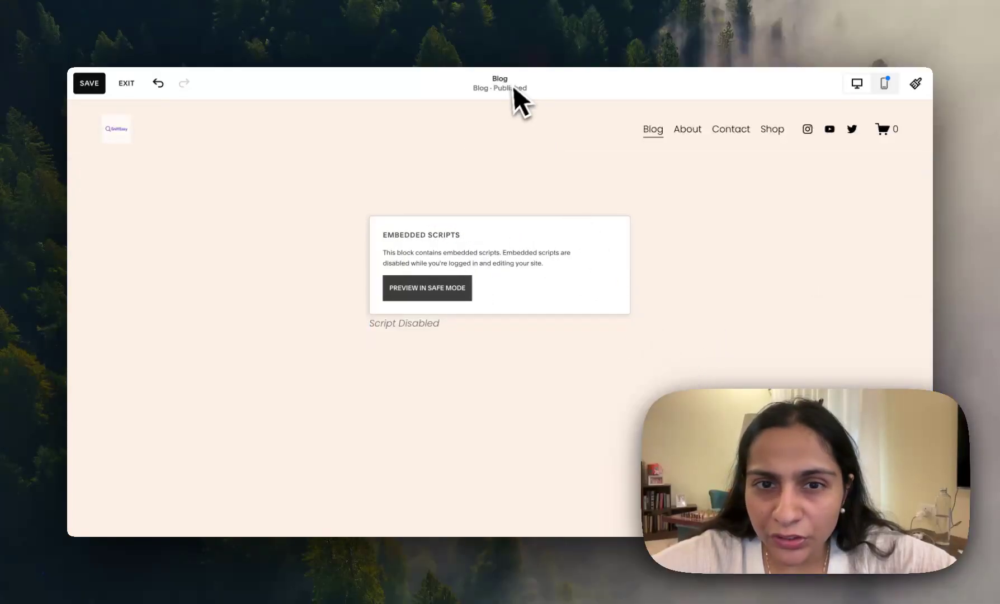
{"action": "scroll", "coordinate": [560, 334], "scroll_direction": "down", "scroll_amount": 3}
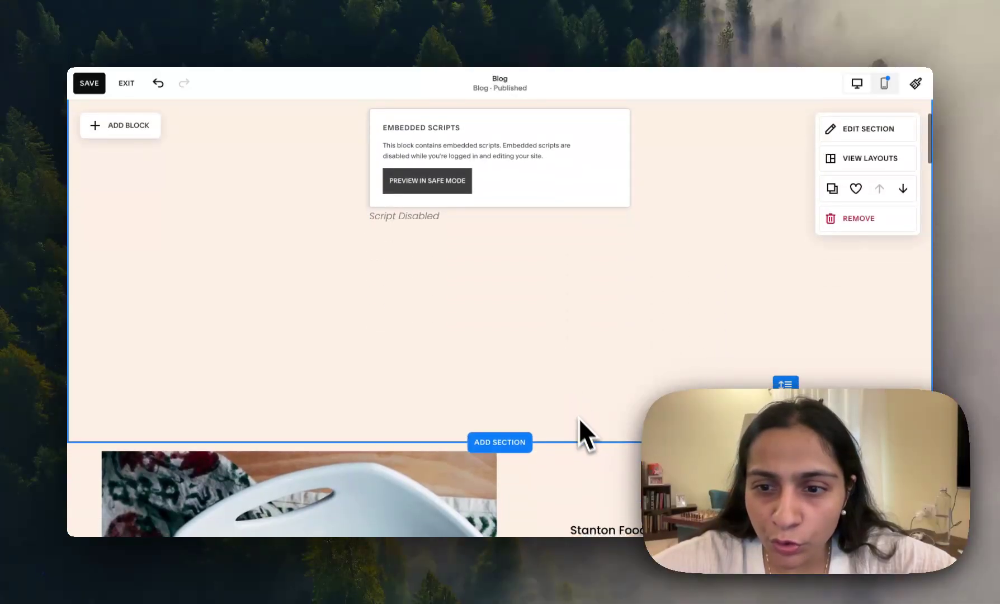
{"action": "left_click_drag", "start_coordinate": [775, 385], "coordinate": [728, 274]}
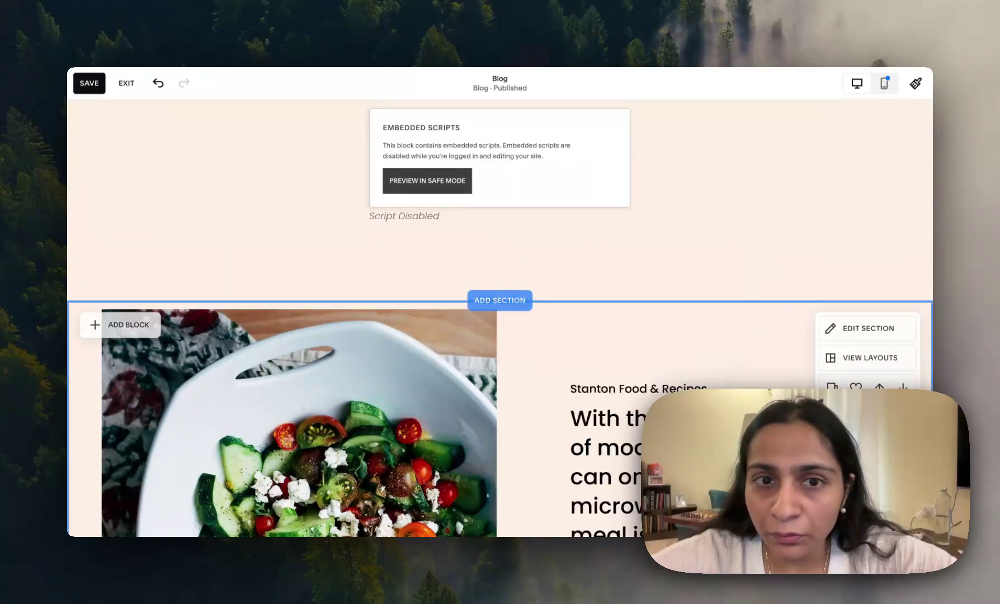
- Save the Blog page and leave the editor to view the published page
{"action": "left_click", "coordinate": [86, 85]}
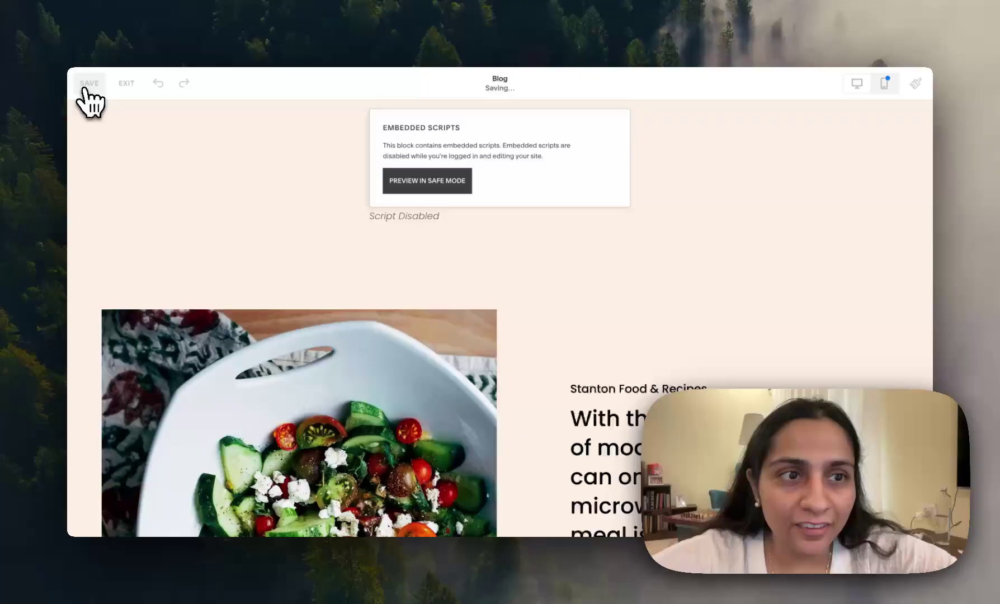
{"action": "left_click", "coordinate": [127, 85]}
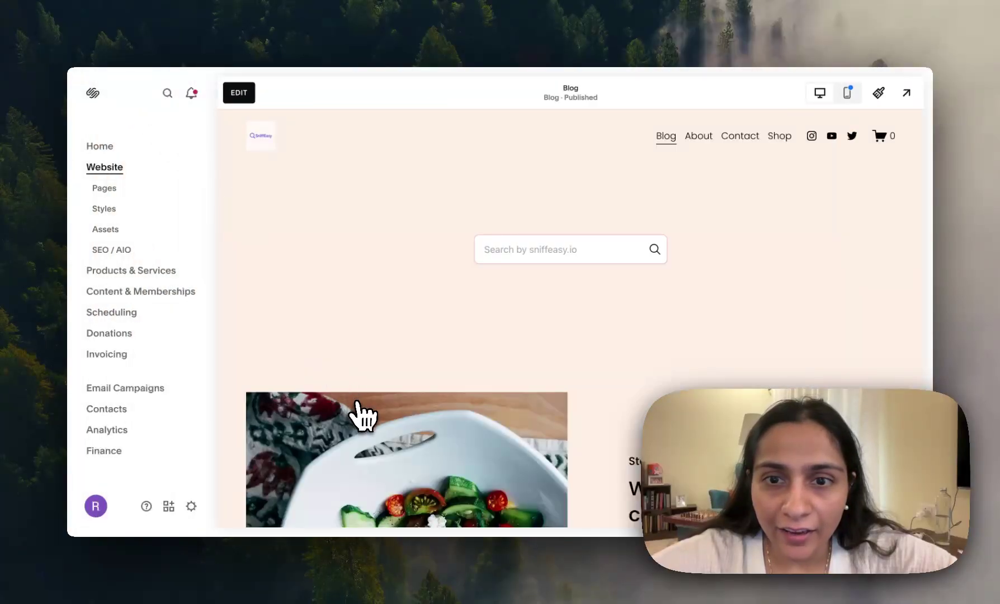
{"action": "scroll", "coordinate": [520, 339], "scroll_direction": "down", "scroll_amount": 5}
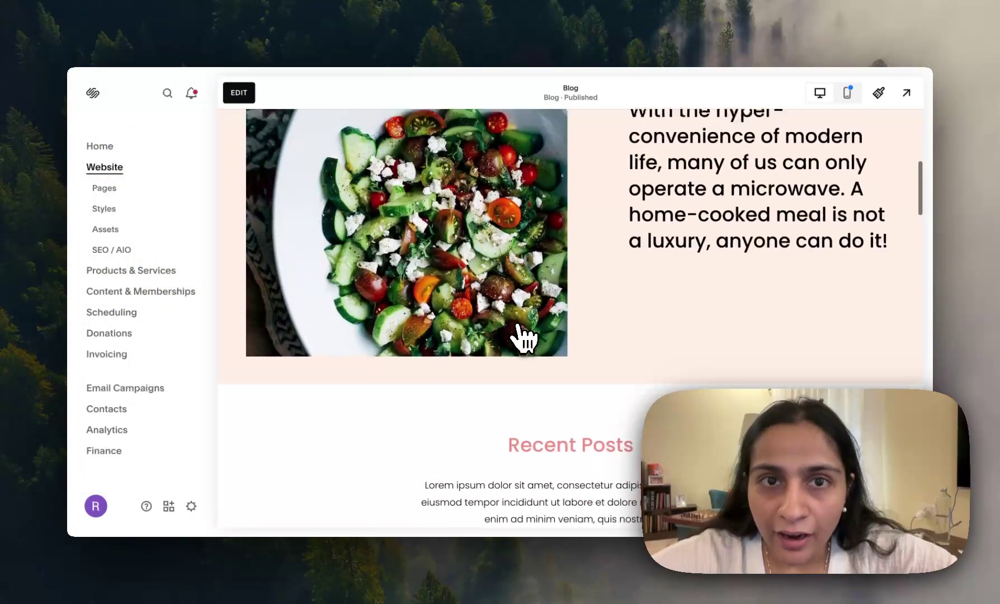
{"action": "scroll", "coordinate": [522, 339], "scroll_direction": "up", "scroll_amount": 6}
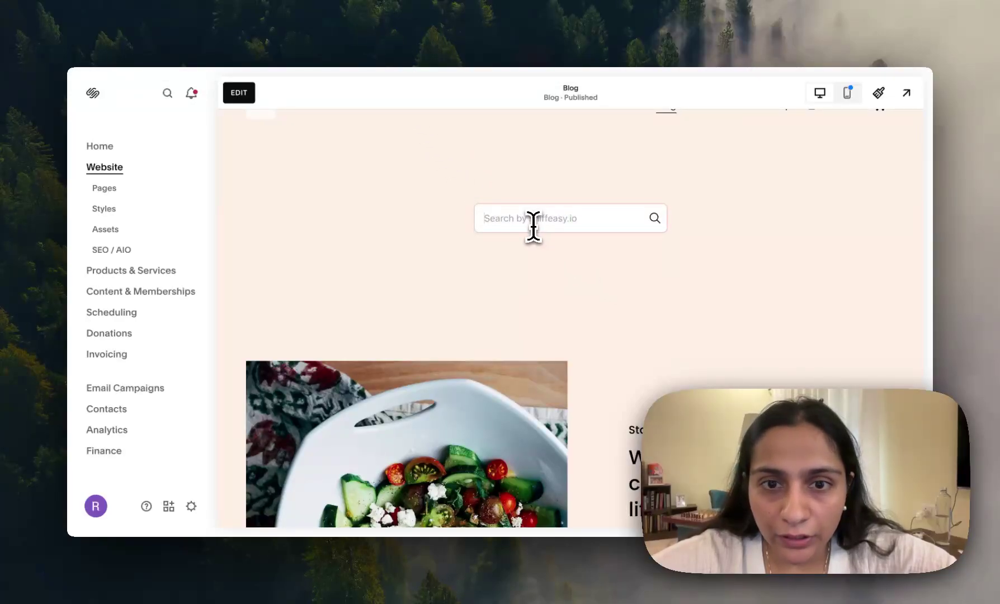
- Try the queries 'quare' and 'c' in the embedded search box and scroll down the results
{"action": "type", "text": "quare"}
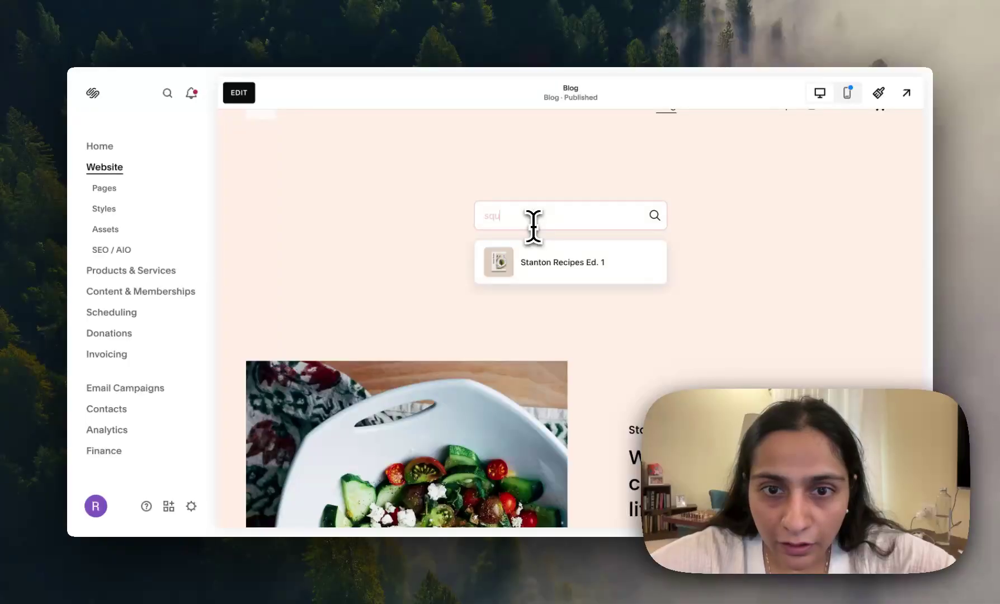
{"action": "key", "text": "BackSpace"}
{"action": "key", "text": "BackSpace"}
{"action": "key", "text": "BackSpace"}
{"action": "key", "text": "BackSpace"}
{"action": "key", "text": "BackSpace"}
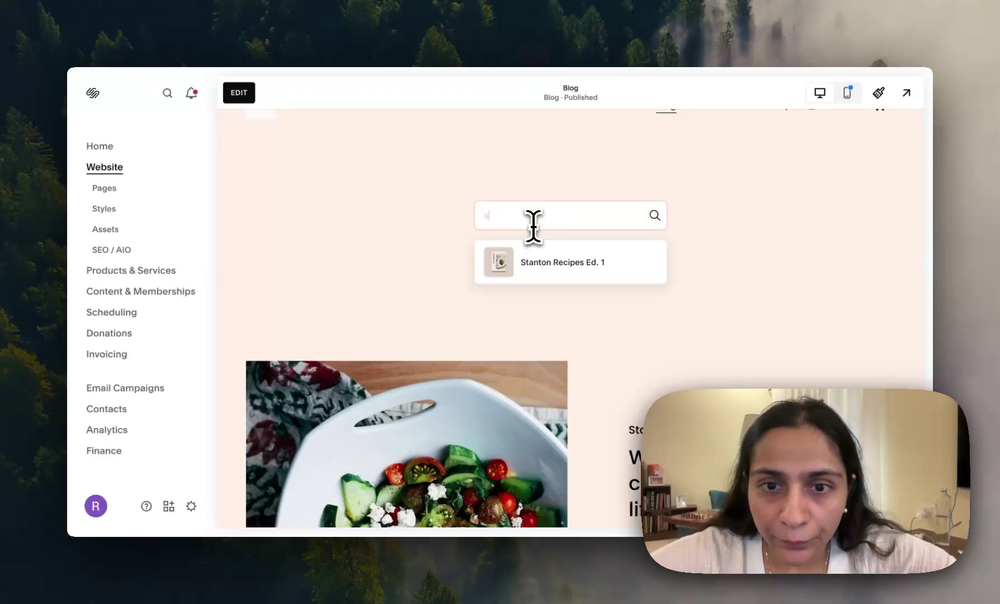
{"action": "type", "text": "c"}
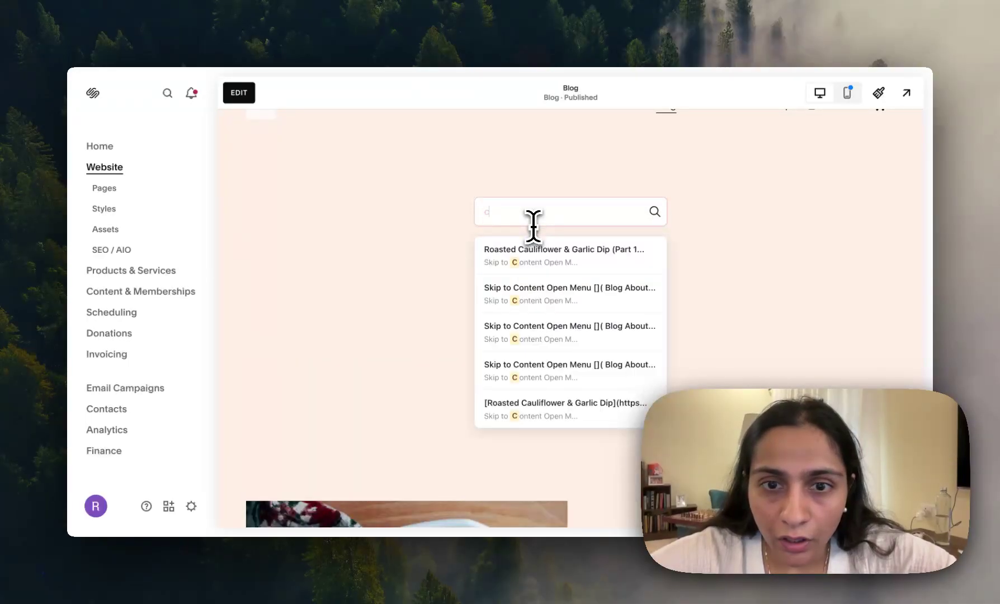
{"action": "scroll", "coordinate": [530, 217], "scroll_direction": "down", "scroll_amount": 3}
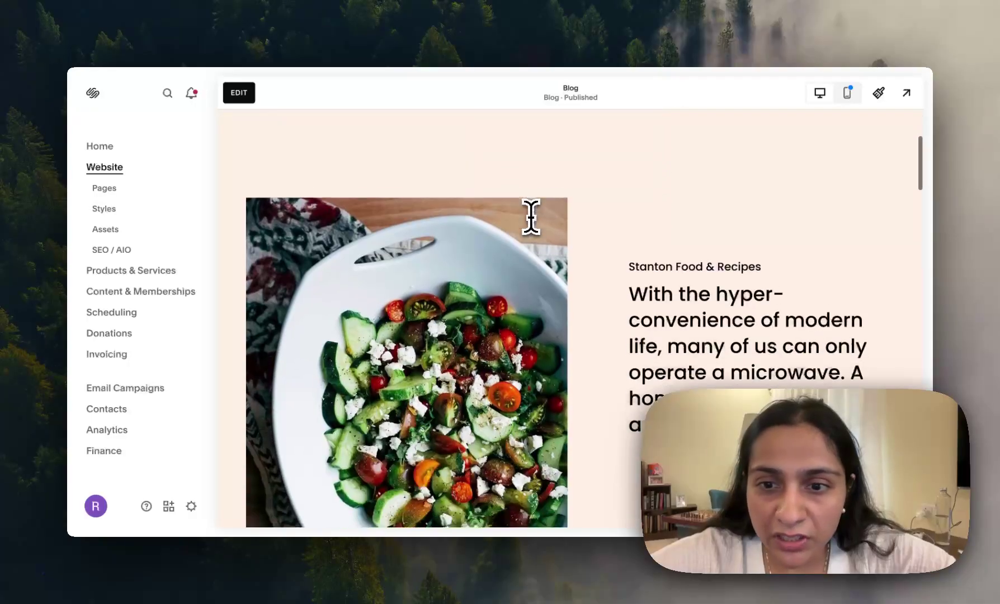
{"action": "scroll", "coordinate": [531, 217], "scroll_direction": "down", "scroll_amount": 6}
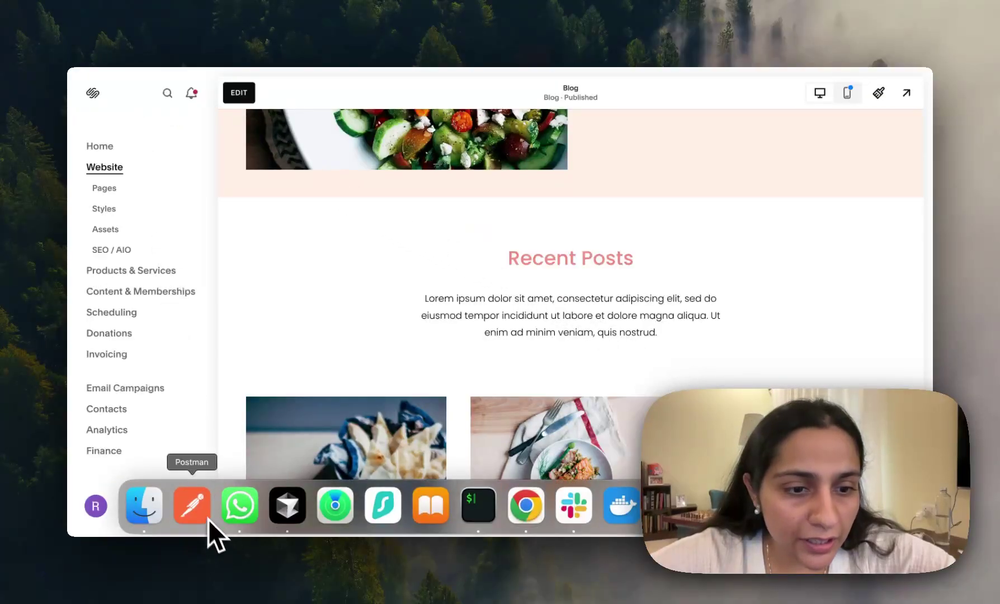
- Open the site settings, then load the live blog page in a new Chrome incognito window
{"action": "left_click", "coordinate": [192, 504]}
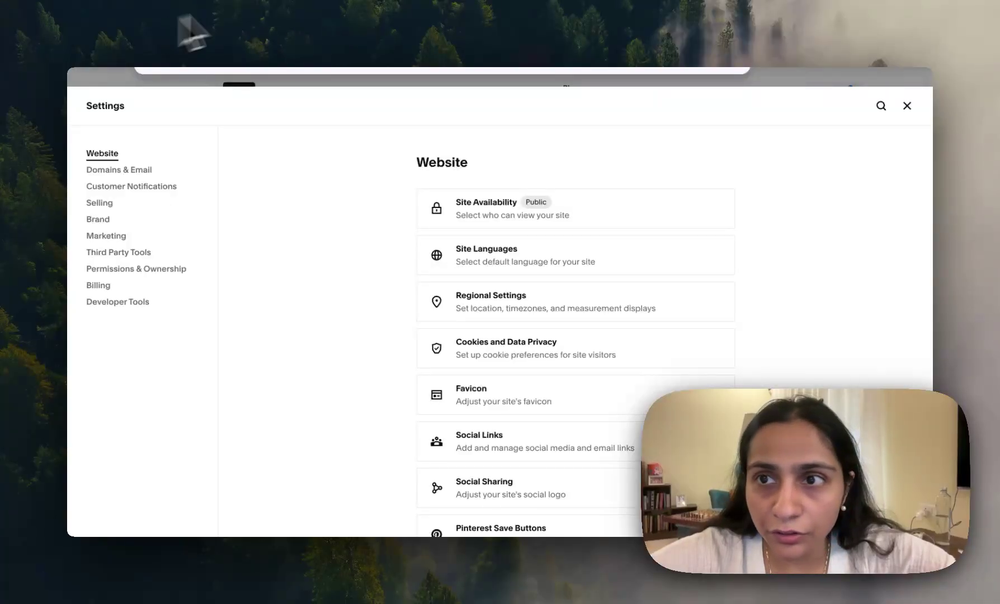
{"action": "left_click", "coordinate": [920, 38]}
{"action": "left_click", "coordinate": [919, 38]}
{"action": "left_click", "coordinate": [919, 38]}
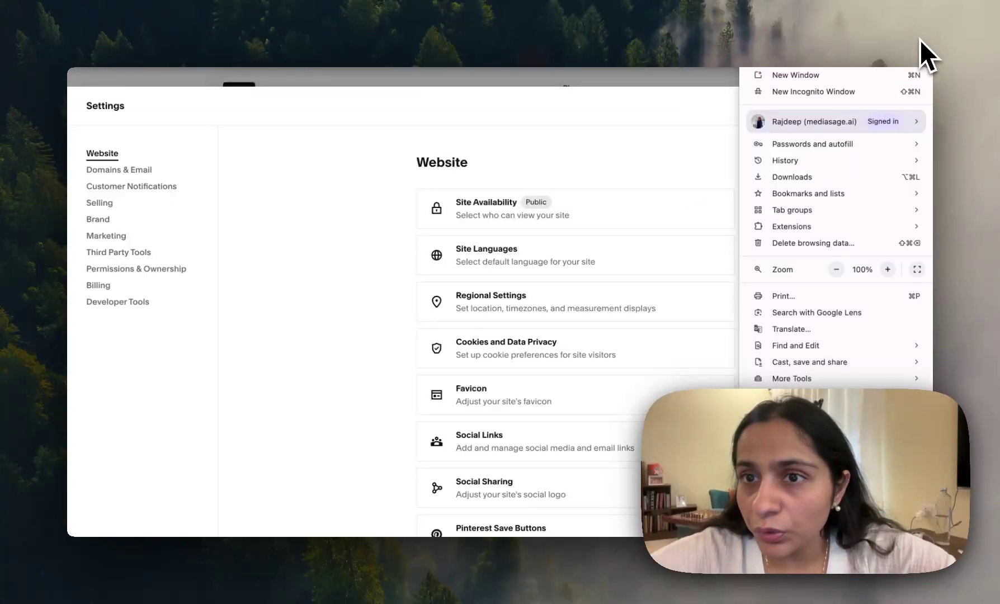
{"action": "left_click", "coordinate": [860, 97]}
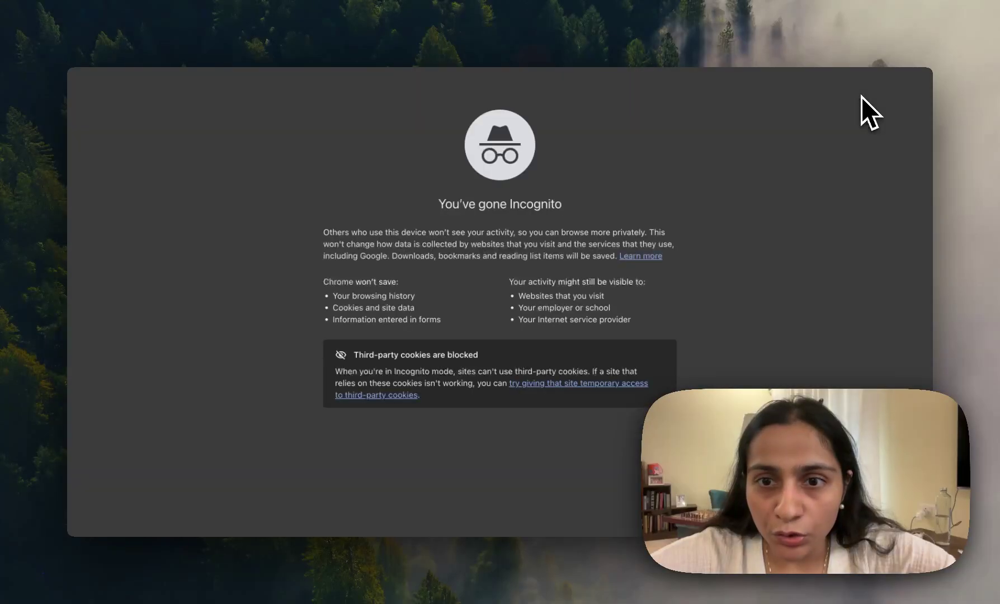
{"action": "key", "text": "super+v"}
{"action": "key", "text": "Return"}
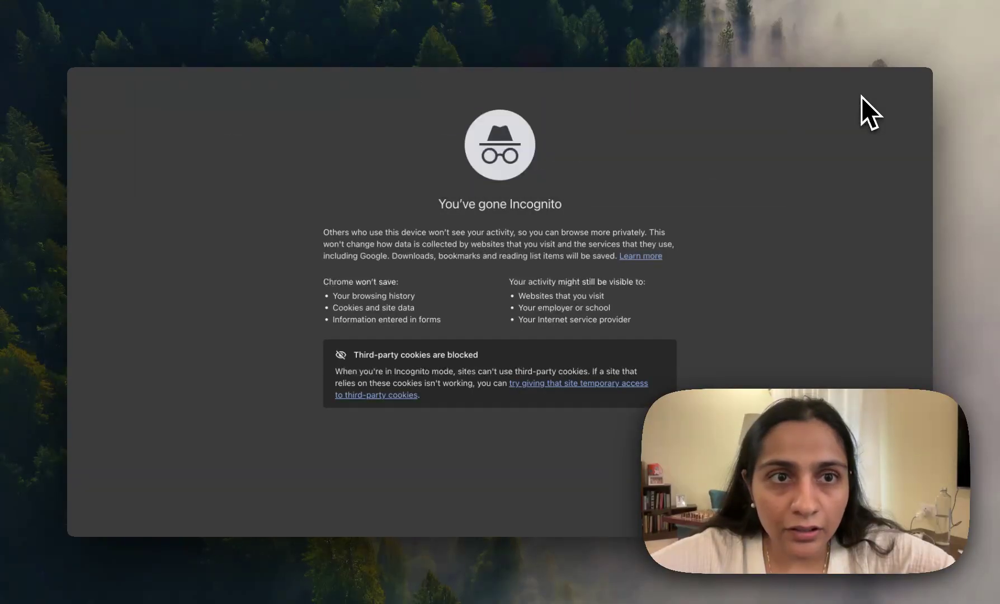
- Search the live blog for 'roasted ca' and show the full result list
{"action": "left_click", "coordinate": [542, 217]}
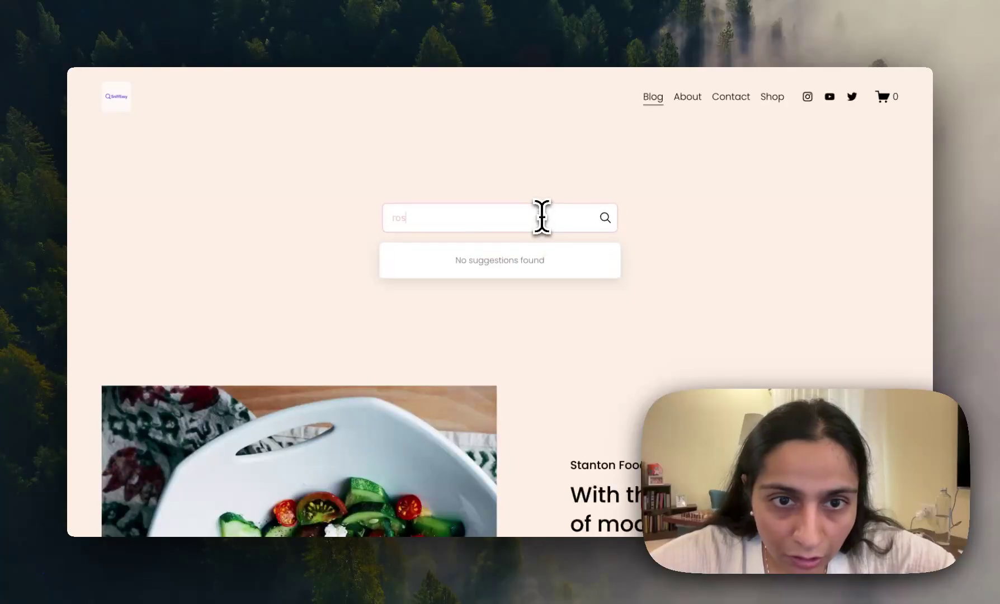
{"action": "type", "text": "roasted d"}
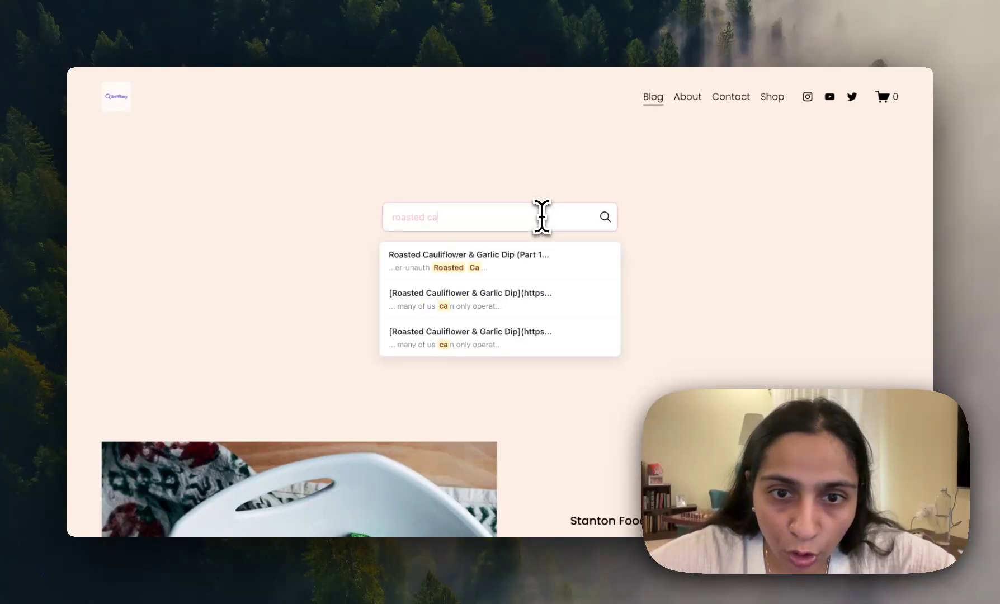
{"action": "key", "text": "Return"}
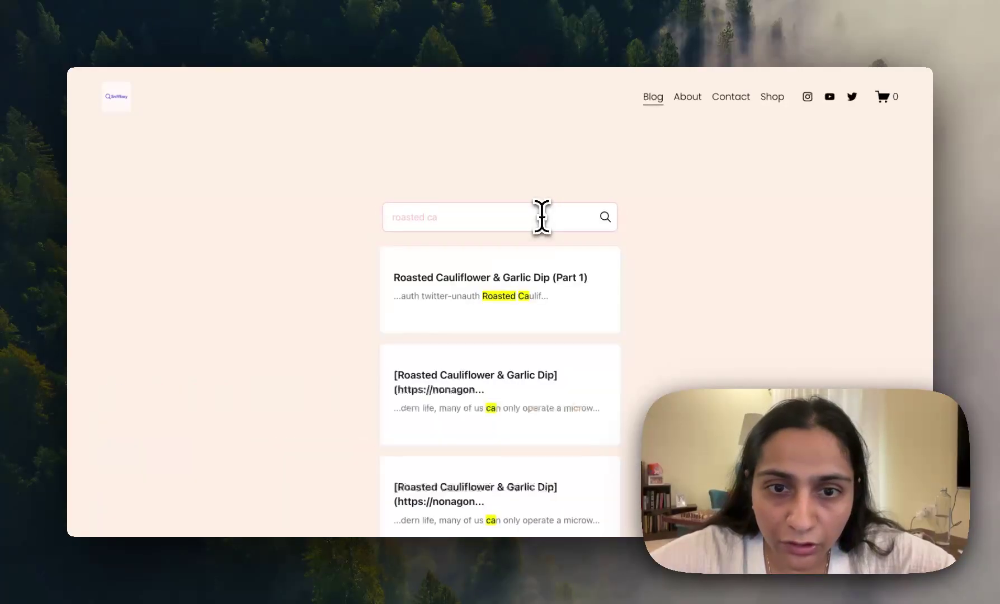
- Open the Roasted Cauliflower & Garlic Dip post from the results and scroll through it
{"action": "left_click", "coordinate": [536, 275]}
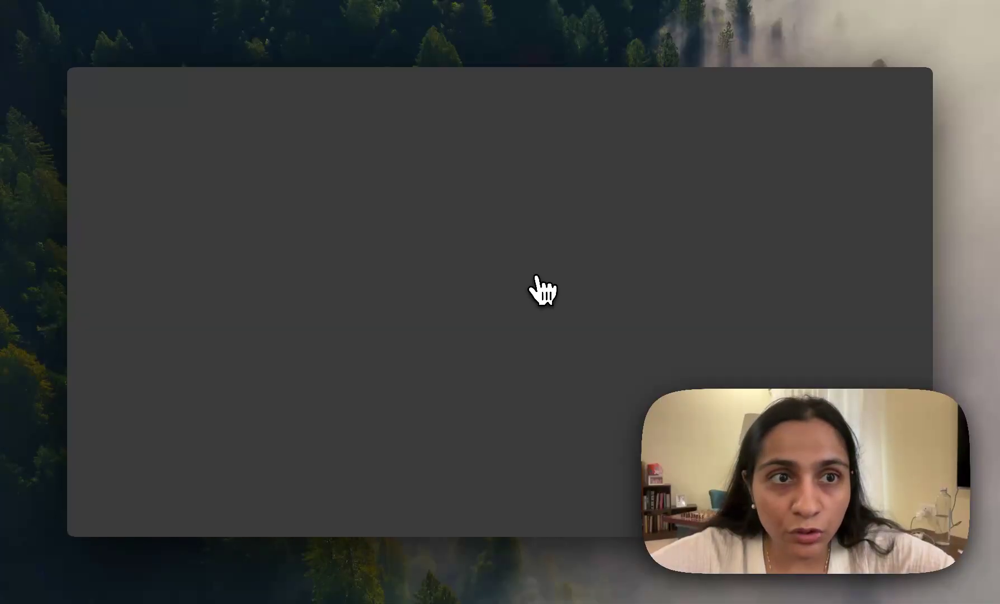
{"action": "scroll", "coordinate": [536, 277], "scroll_direction": "down", "scroll_amount": 8}
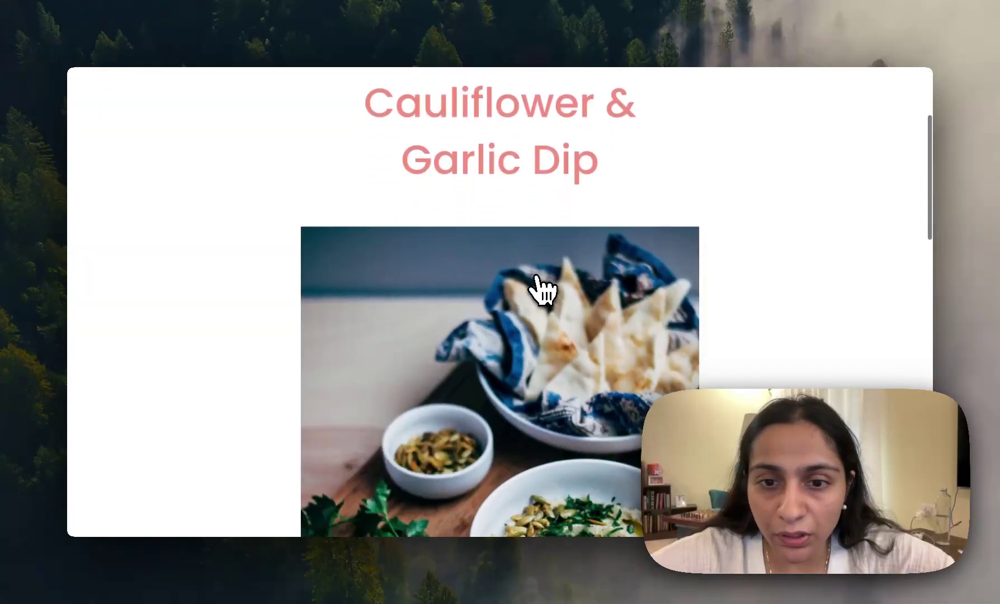
{"action": "scroll", "coordinate": [536, 277], "scroll_direction": "down", "scroll_amount": 10}
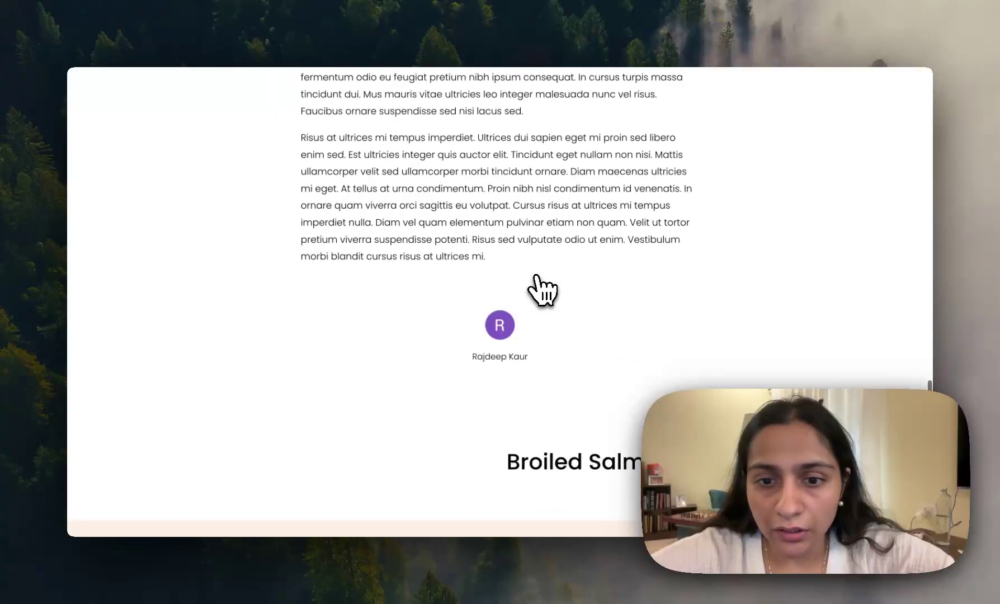
{"action": "scroll", "coordinate": [540, 288], "scroll_direction": "up", "scroll_amount": 20}
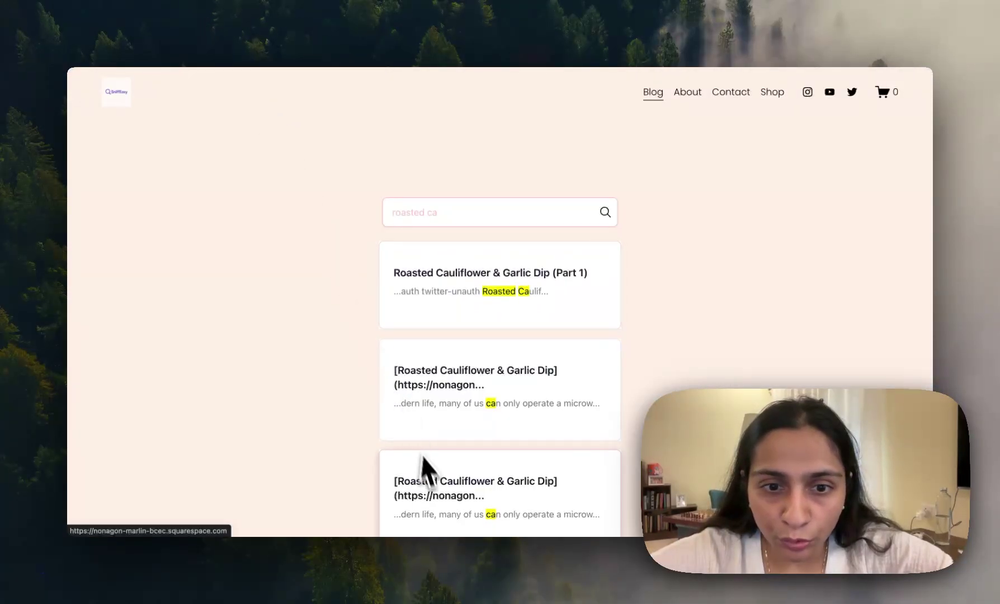
{"action": "scroll", "coordinate": [484, 463], "scroll_direction": "down", "scroll_amount": 5}
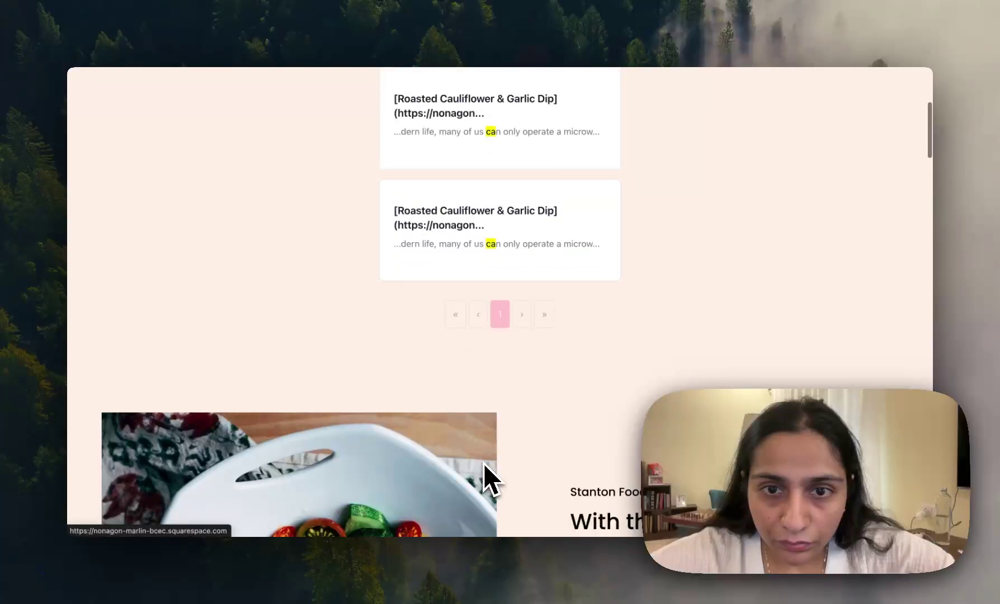
{"action": "scroll", "coordinate": [483, 464], "scroll_direction": "up", "scroll_amount": 5}
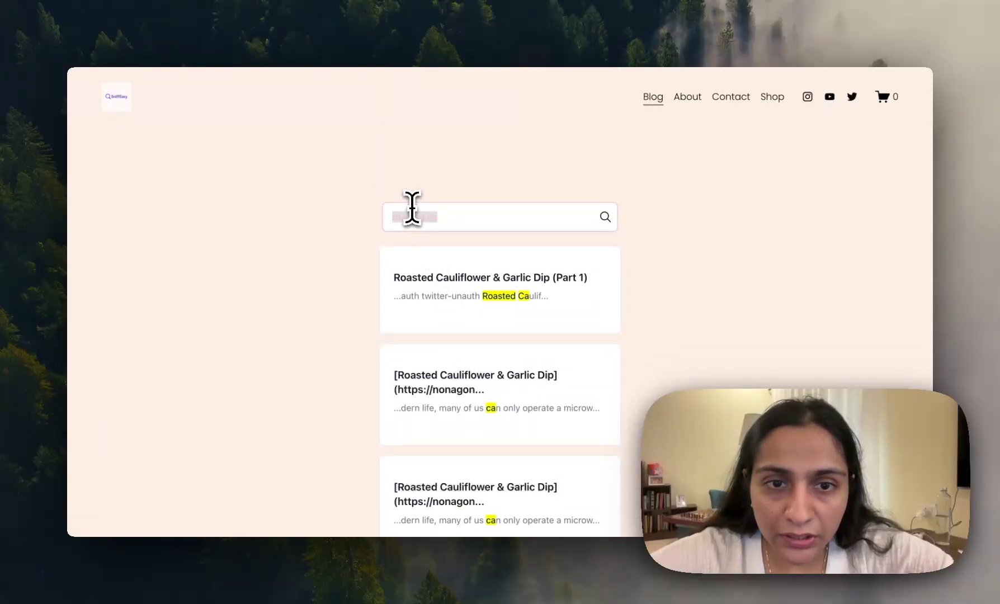
- Search the live blog for 'oni' and show the full Onion results
{"action": "key", "text": "BackSpace"}
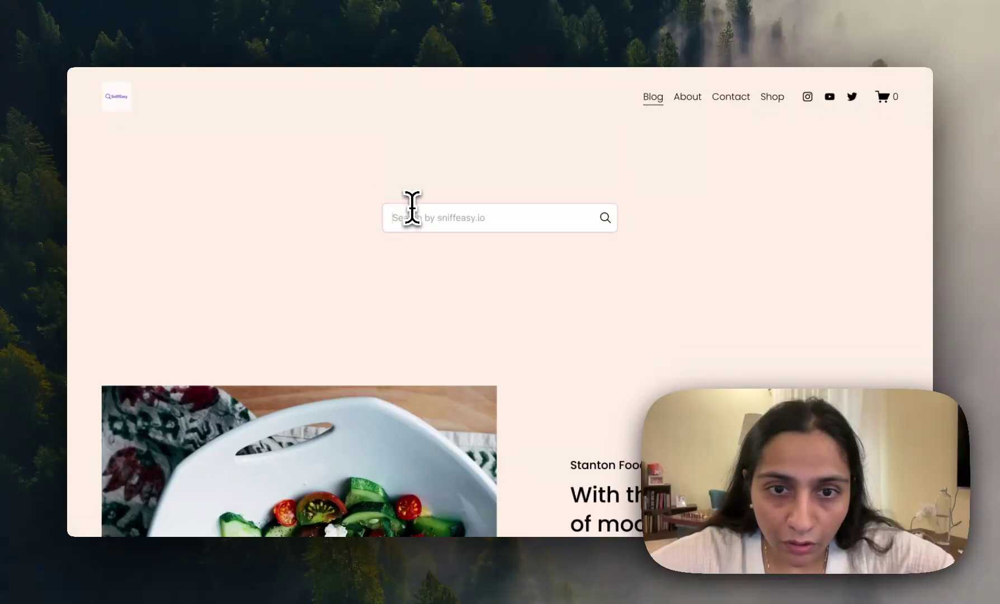
{"action": "type", "text": "d"}
{"action": "key", "text": "BackSpace"}
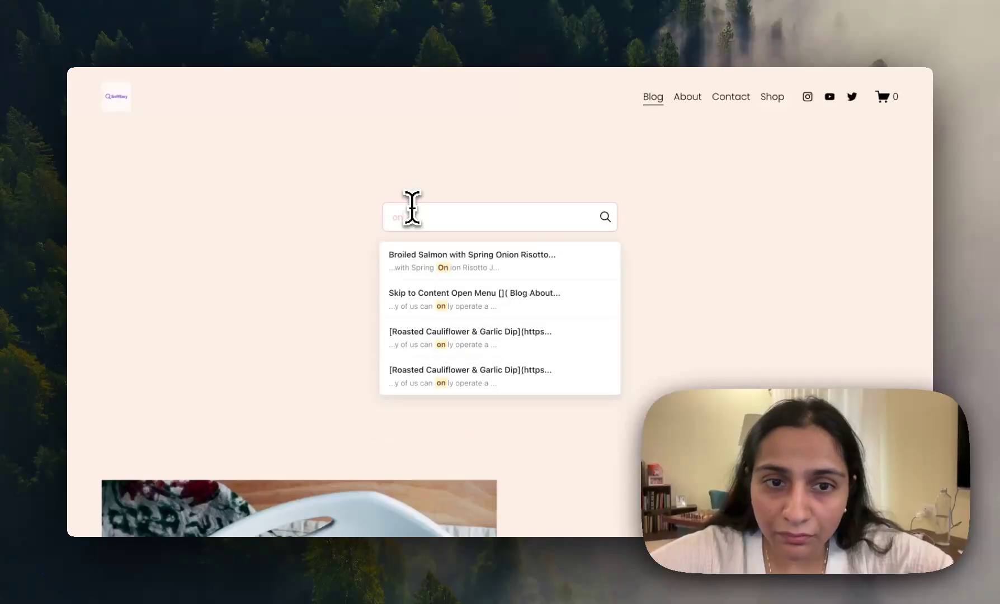
{"action": "type", "text": "l"}
{"action": "key", "text": "BackSpace"}
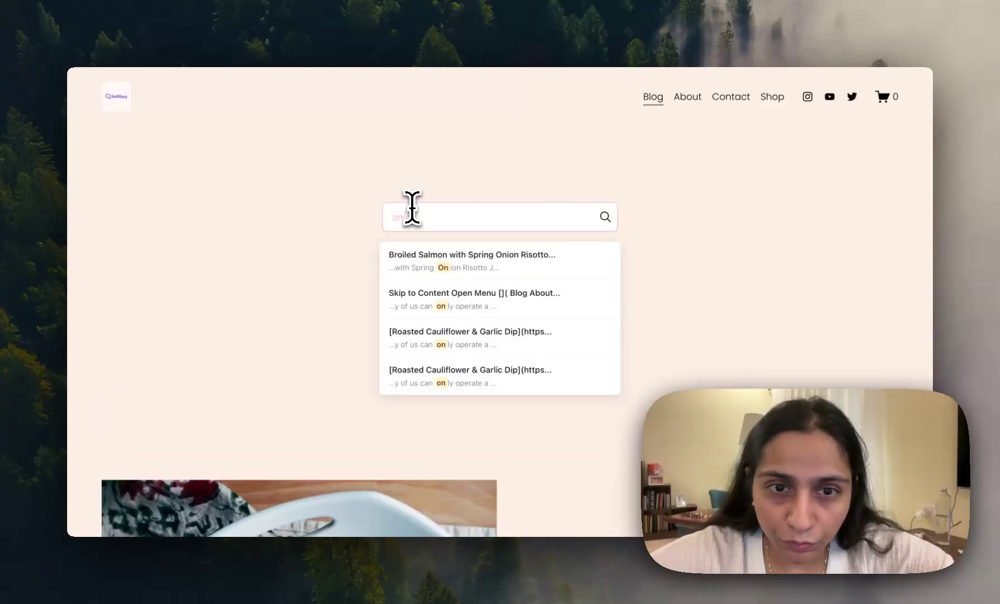
{"action": "type", "text": "i"}
{"action": "key", "text": "Return"}
- Search for 'watermelon' to get No articles found for your search
{"action": "key", "text": "BackSpace"}
{"action": "key", "text": "BackSpace"}
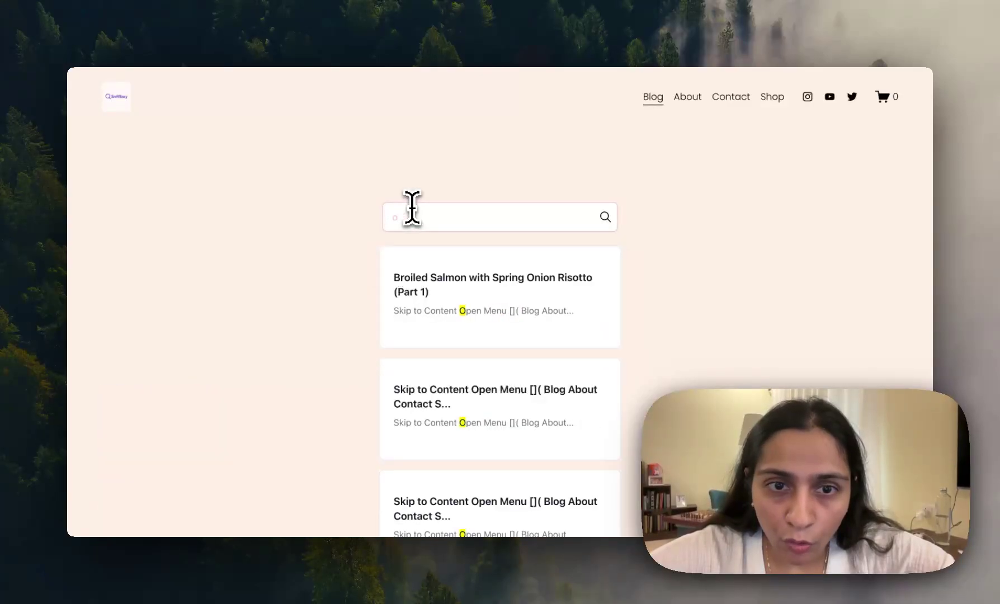
{"action": "type", "text": "watermelon"}
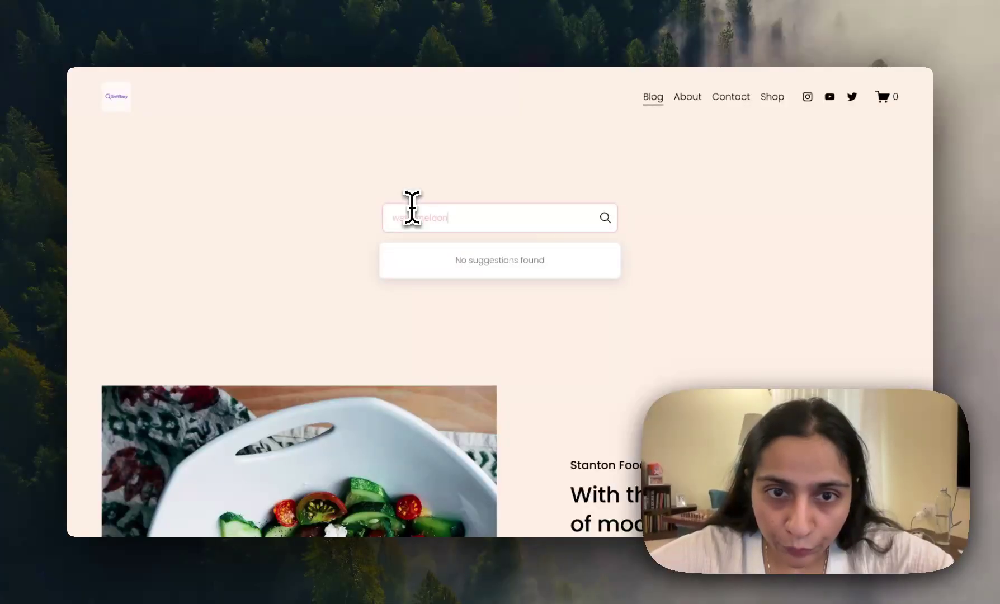
{"action": "key", "text": "Return"}
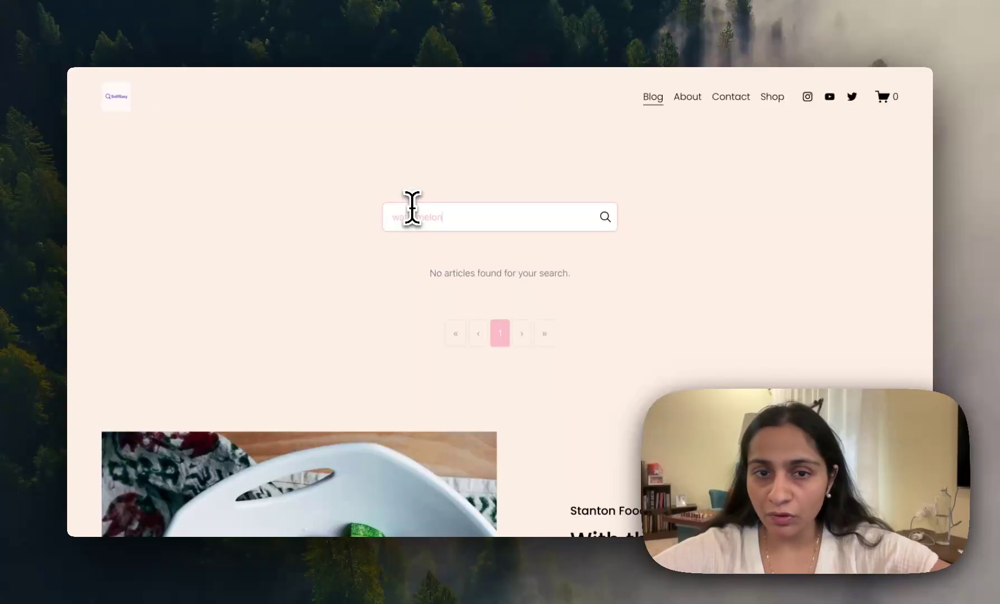
{"action": "key", "text": "ctrl+a"}
{"action": "key", "text": "BackSpace"}
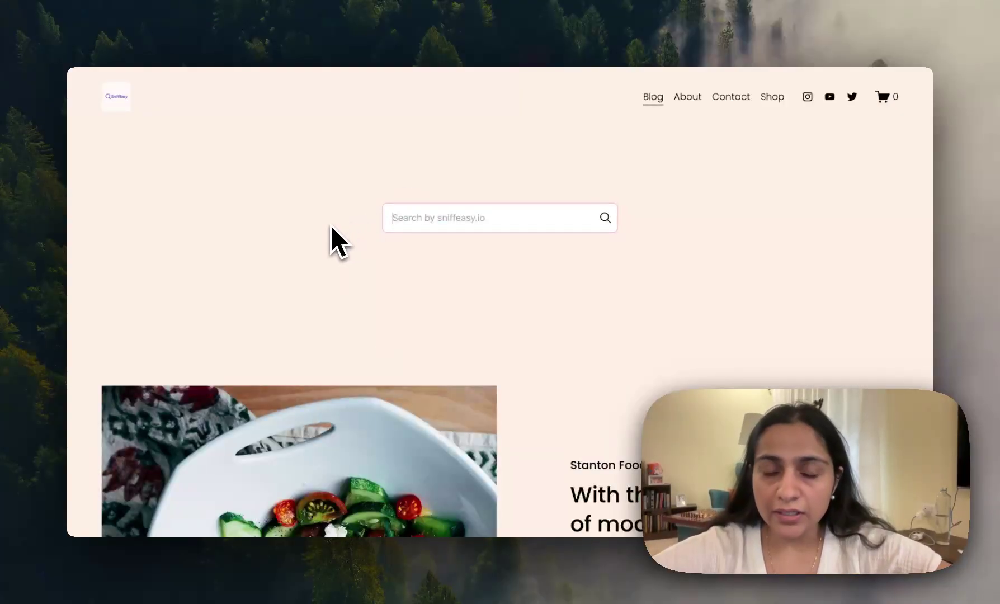